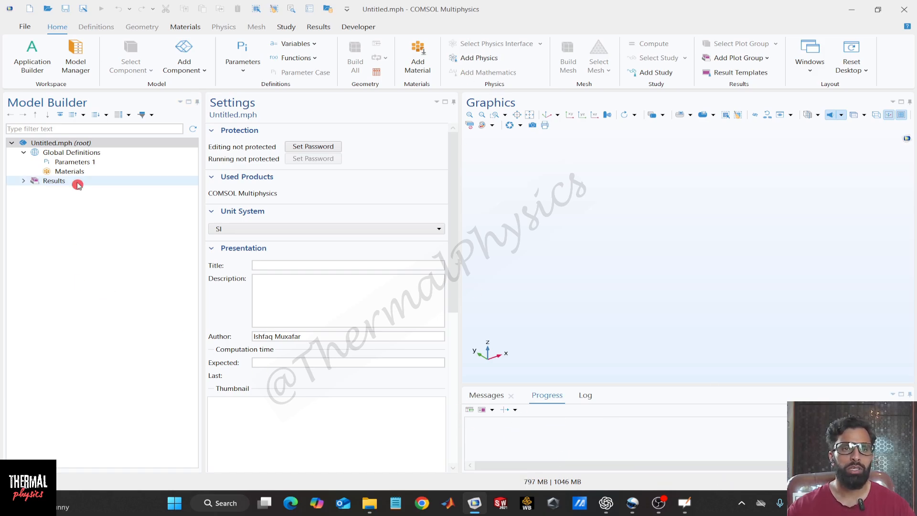
Save the untitled model as a COMSOL application file named xcxxc in the Music folder
{"action": "left_click", "coordinate": [94, 129]}
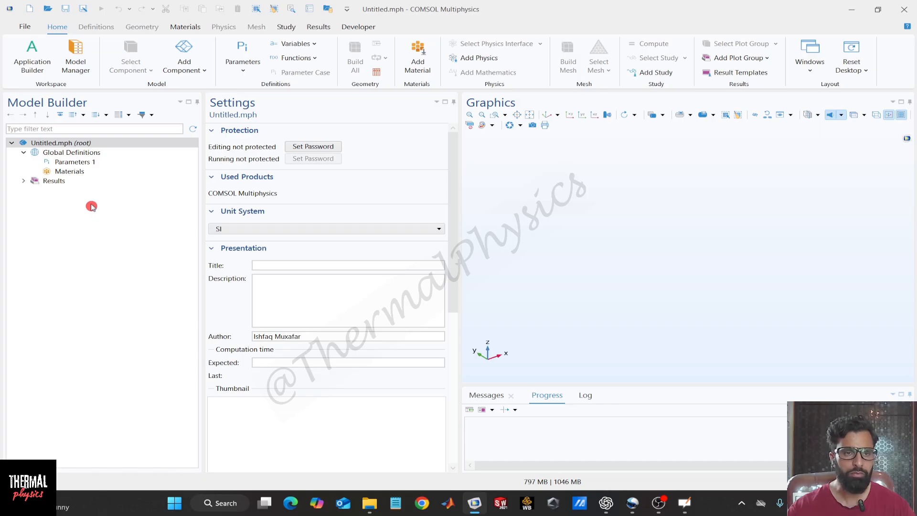
{"action": "left_click", "coordinate": [11, 143]}
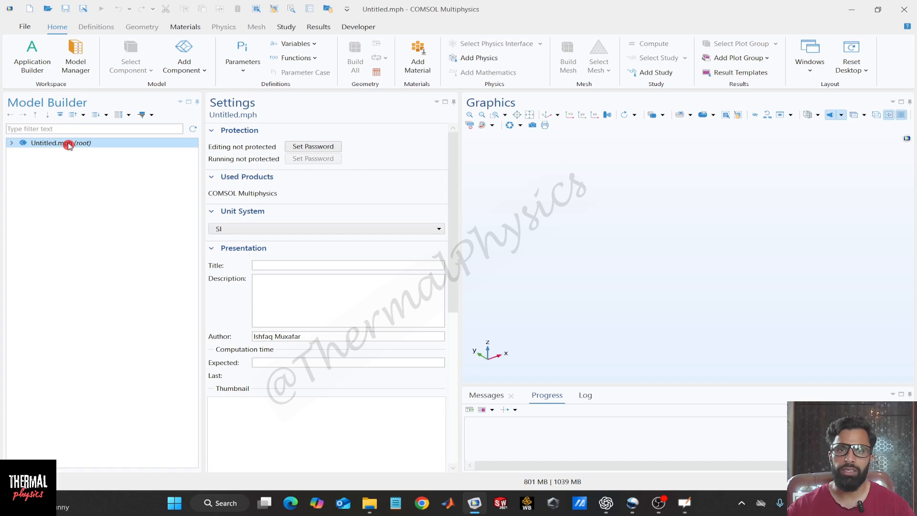
{"action": "left_click", "coordinate": [19, 28]}
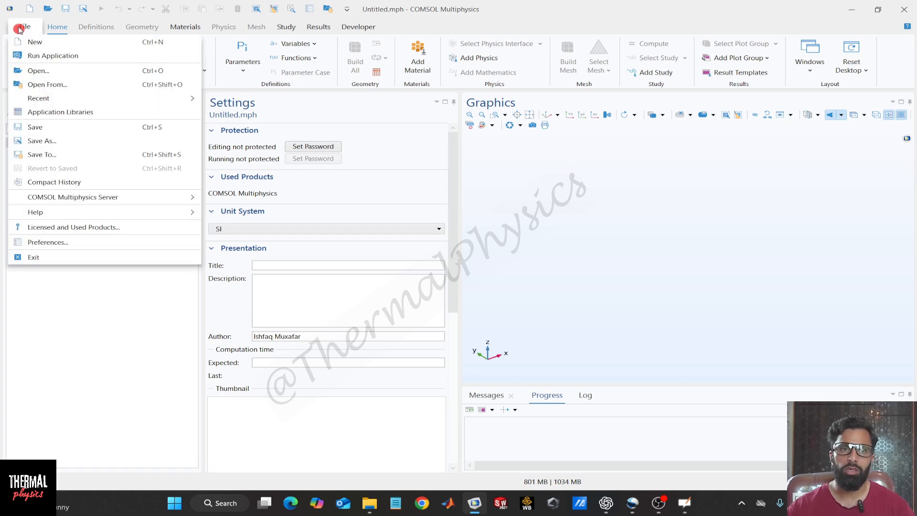
{"action": "left_click", "coordinate": [65, 141]}
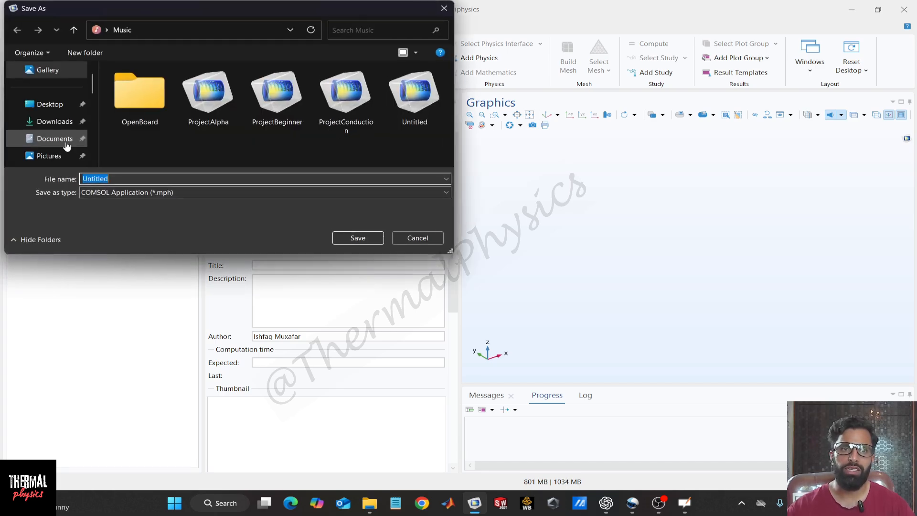
{"action": "type", "text": "xcxxc"}
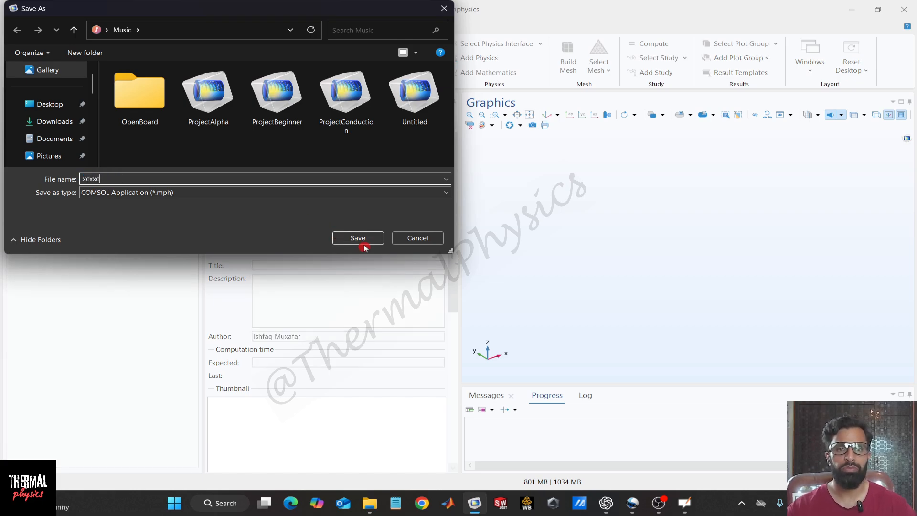
{"action": "left_click", "coordinate": [363, 246]}
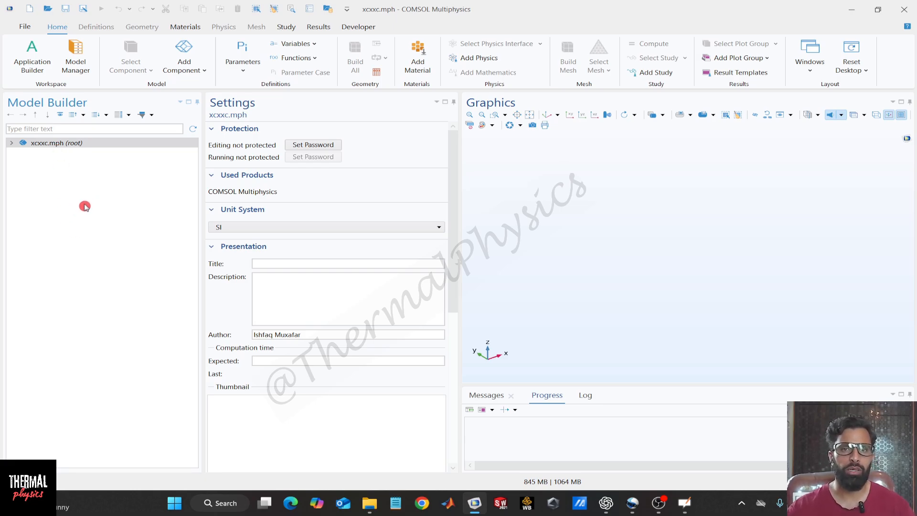
Expand the model root, collapse Global Definitions and look at the settings of the Results node
{"action": "left_click", "coordinate": [11, 143]}
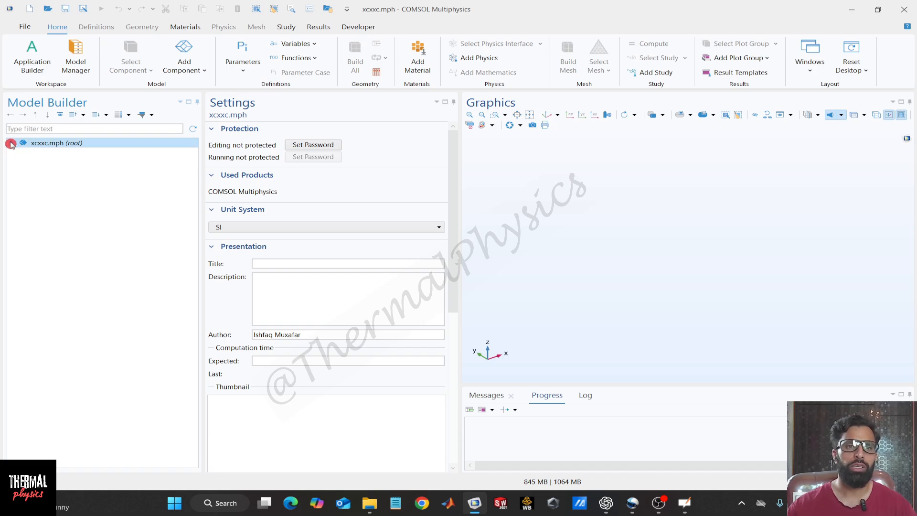
{"action": "left_click", "coordinate": [10, 144]}
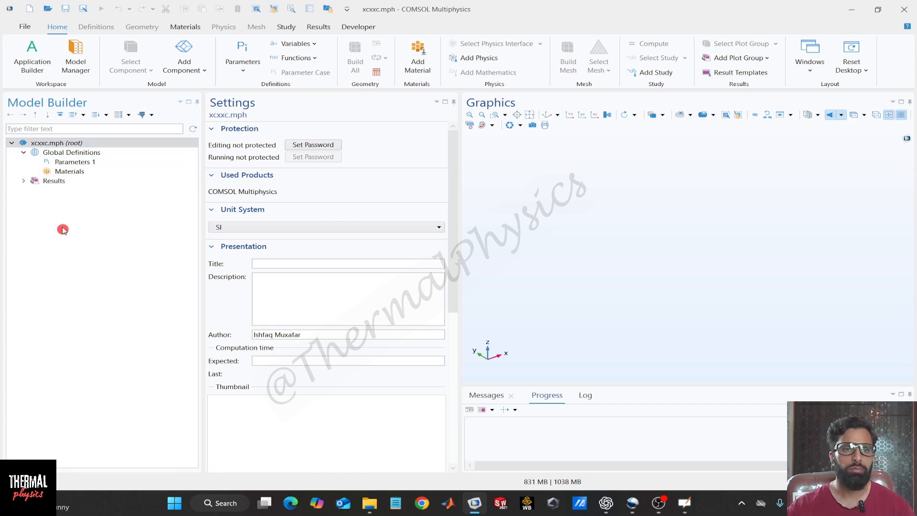
{"action": "left_click", "coordinate": [23, 152]}
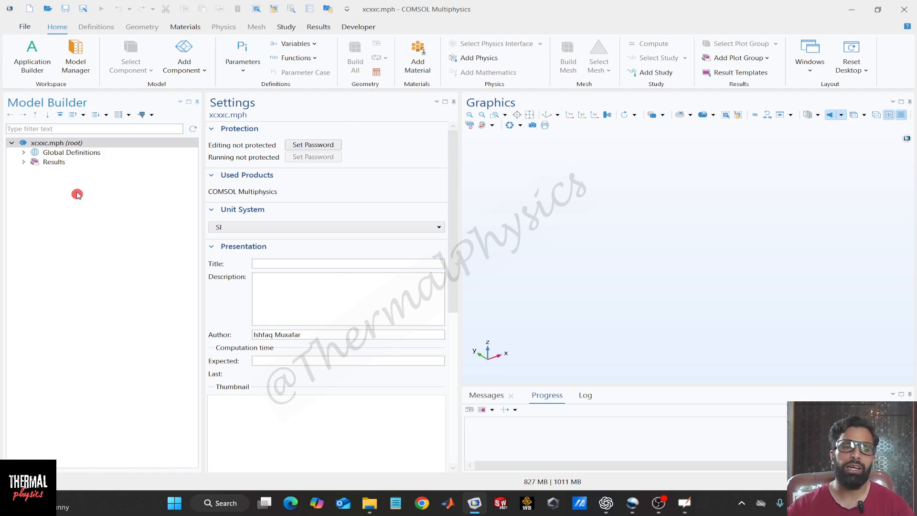
{"action": "left_click", "coordinate": [74, 163]}
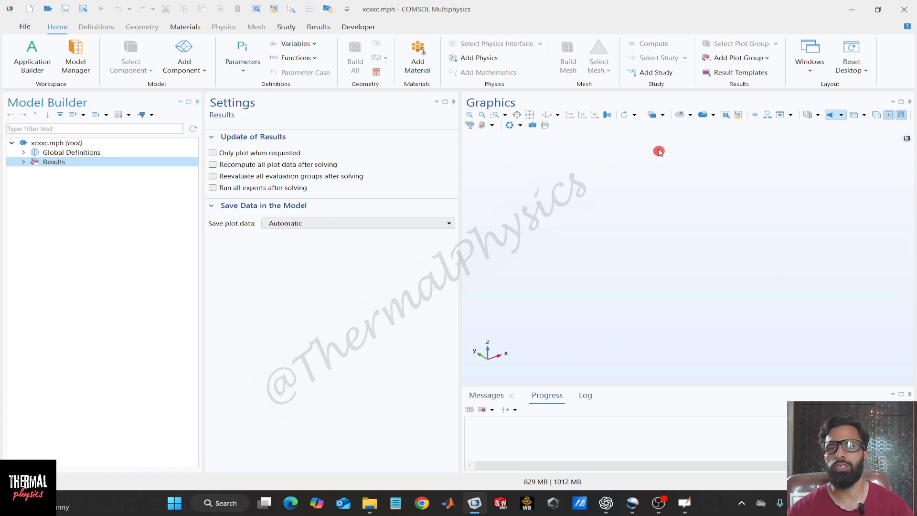
{"action": "left_click_drag", "start_coordinate": [610, 291], "coordinate": [614, 254]}
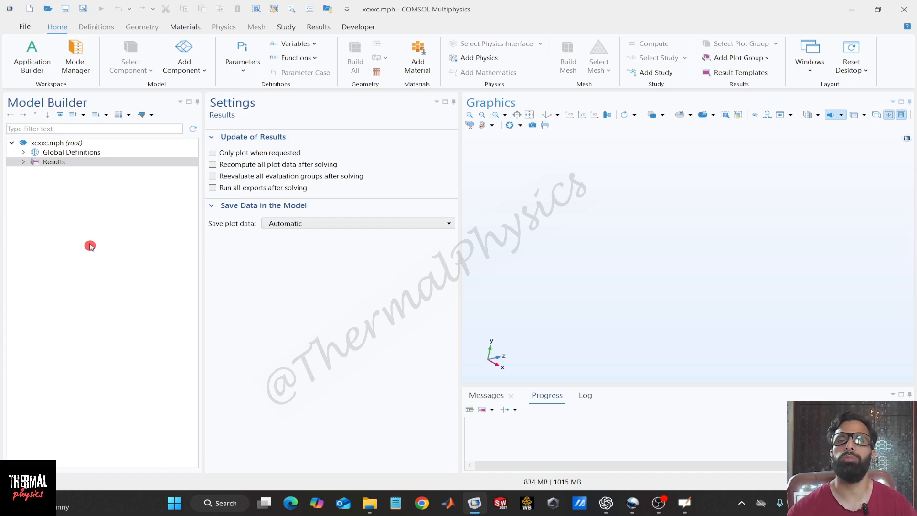
Add a 3D component to the model and show its nodes in the model tree
{"action": "left_click", "coordinate": [203, 72]}
{"action": "left_click", "coordinate": [197, 87]}
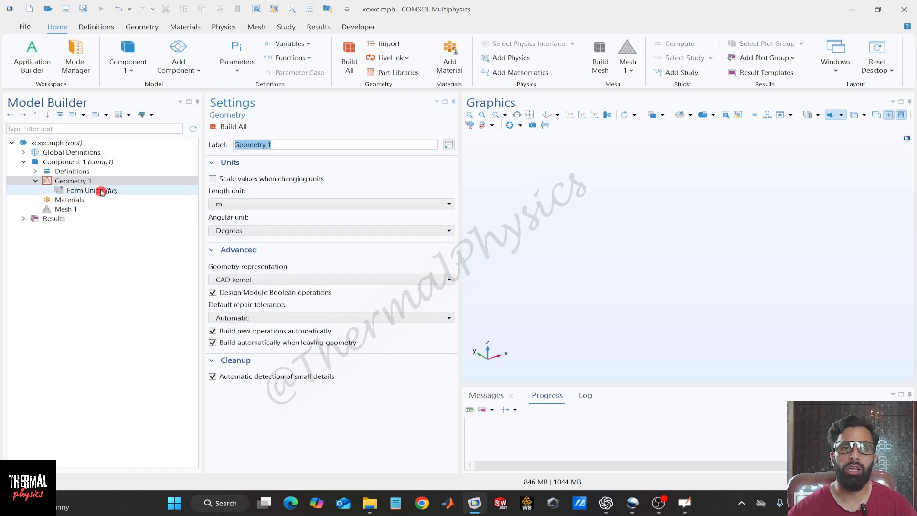
{"action": "left_click", "coordinate": [24, 162]}
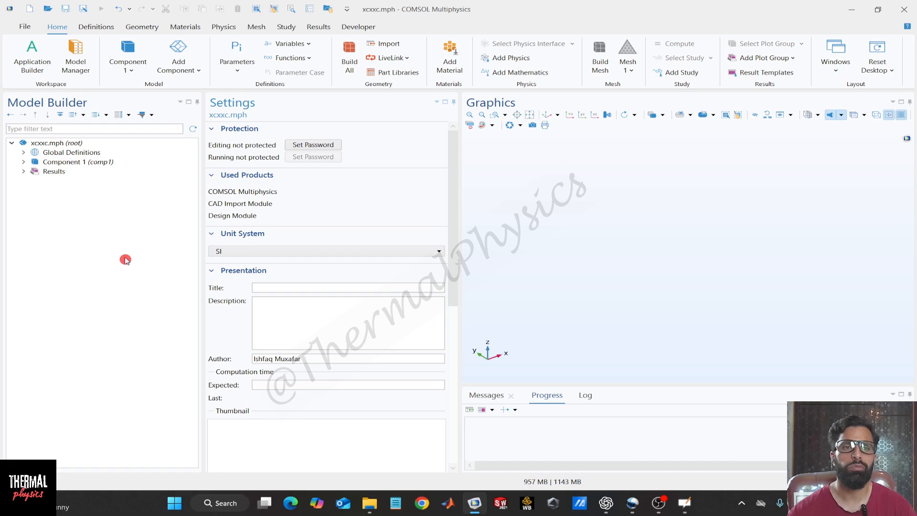
{"action": "left_click", "coordinate": [24, 162]}
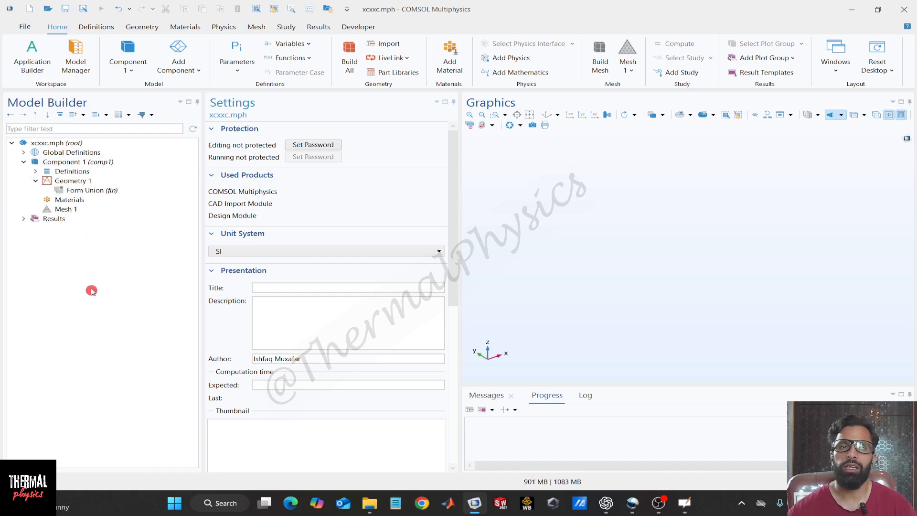
Review the Definitions node and the Geometry 1 settings of Component 1, including the available length units
{"action": "left_click", "coordinate": [85, 171]}
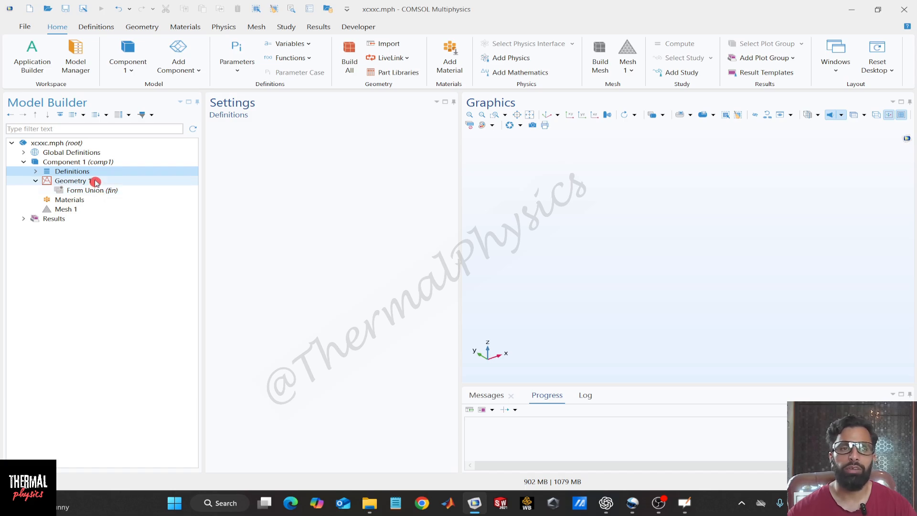
{"action": "left_click", "coordinate": [78, 183]}
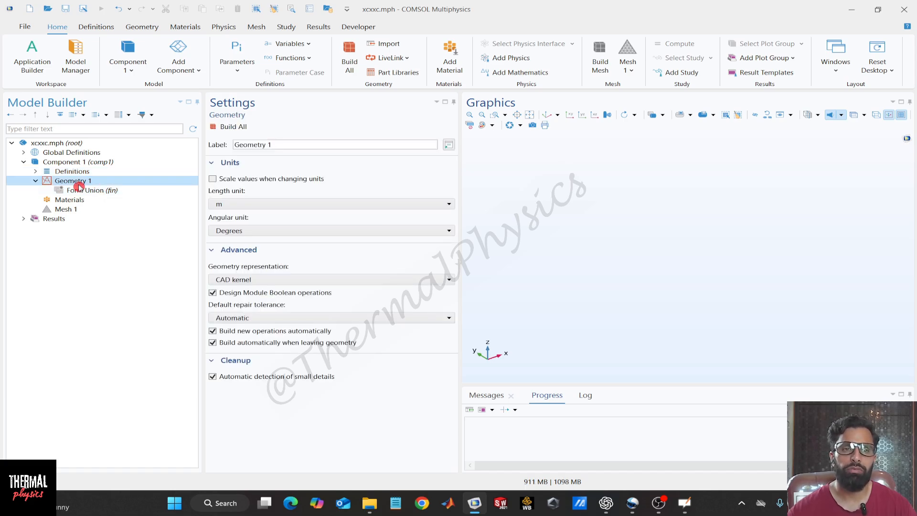
{"action": "left_click", "coordinate": [304, 204]}
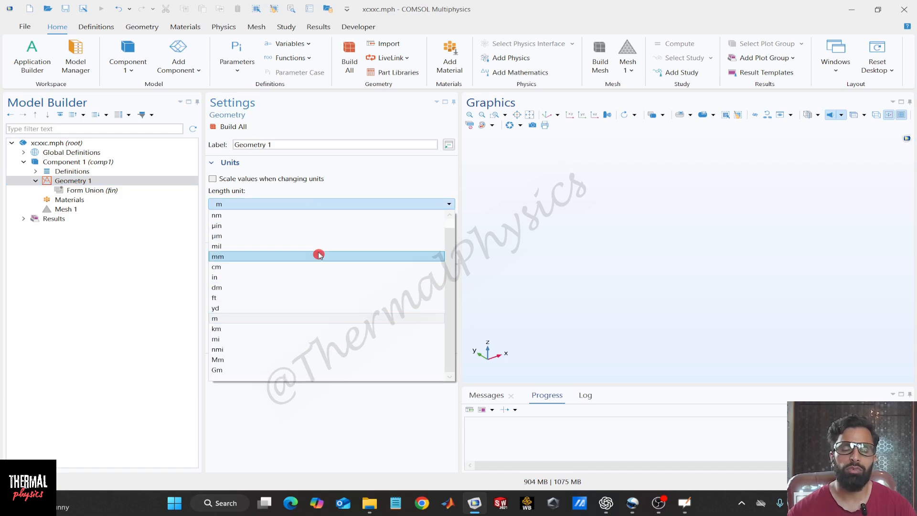
{"action": "left_click", "coordinate": [143, 371]}
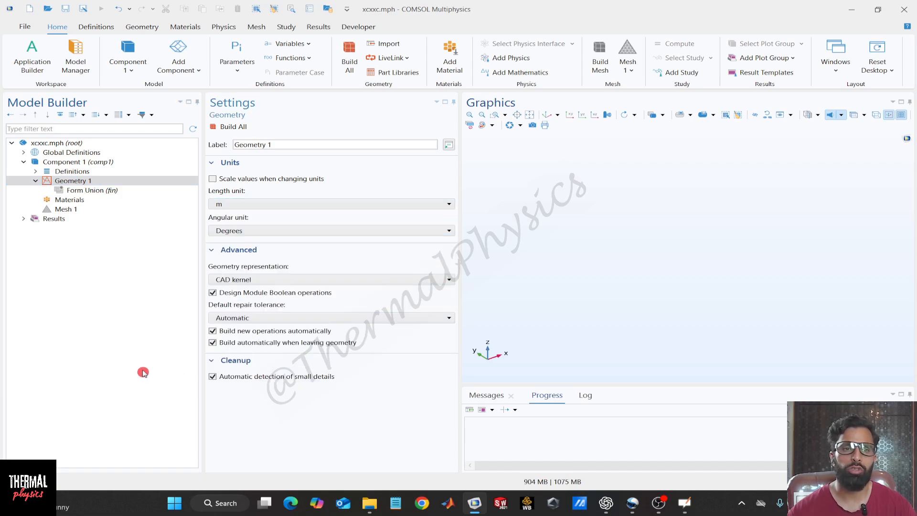
Add a solid cylinder to Geometry 1 with a radius of 1 m and a height of 10 m
{"action": "right_click", "coordinate": [106, 184]}
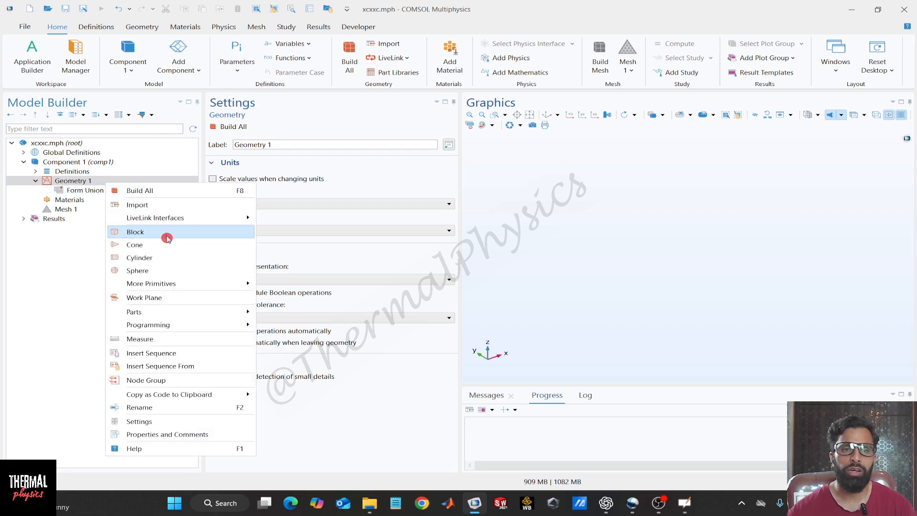
{"action": "left_click", "coordinate": [166, 257]}
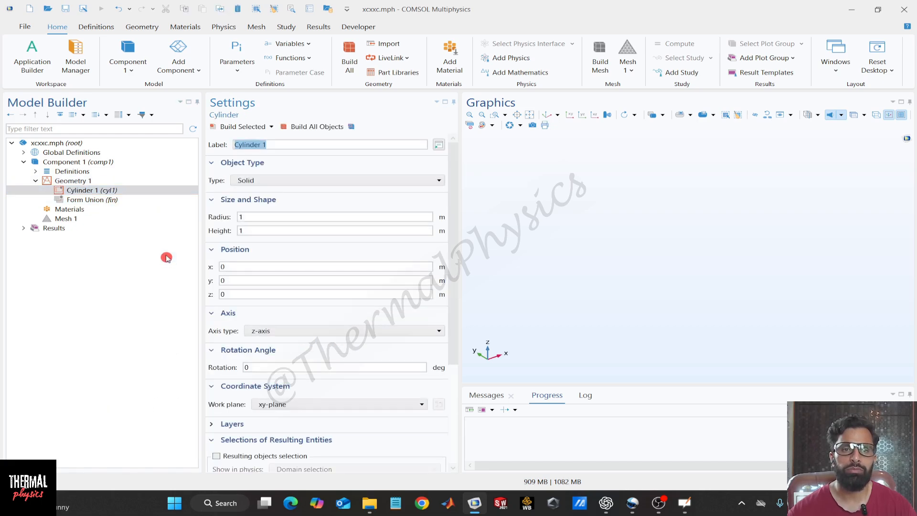
{"action": "left_click", "coordinate": [241, 217]}
{"action": "left_click", "coordinate": [256, 229]}
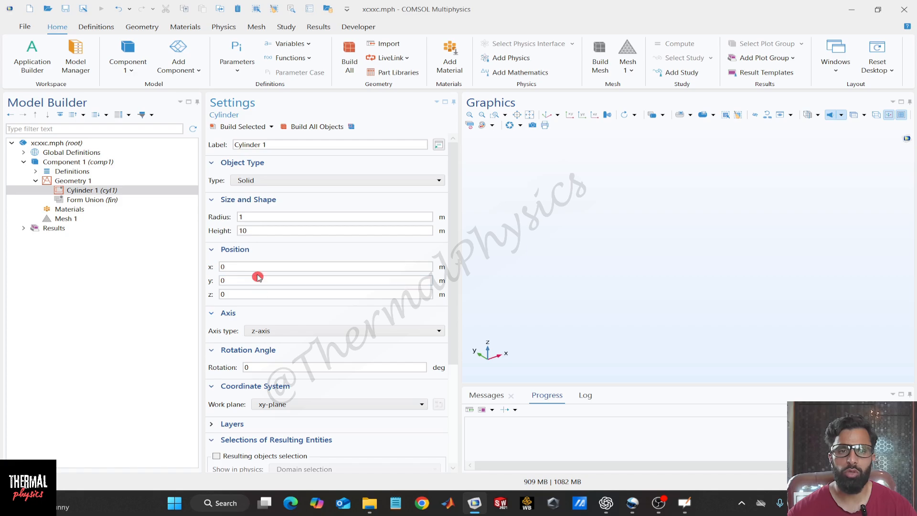
Align the cylinder's axis with the x-axis and build all geometry objects
{"action": "left_click", "coordinate": [300, 333]}
{"action": "left_click", "coordinate": [299, 341]}
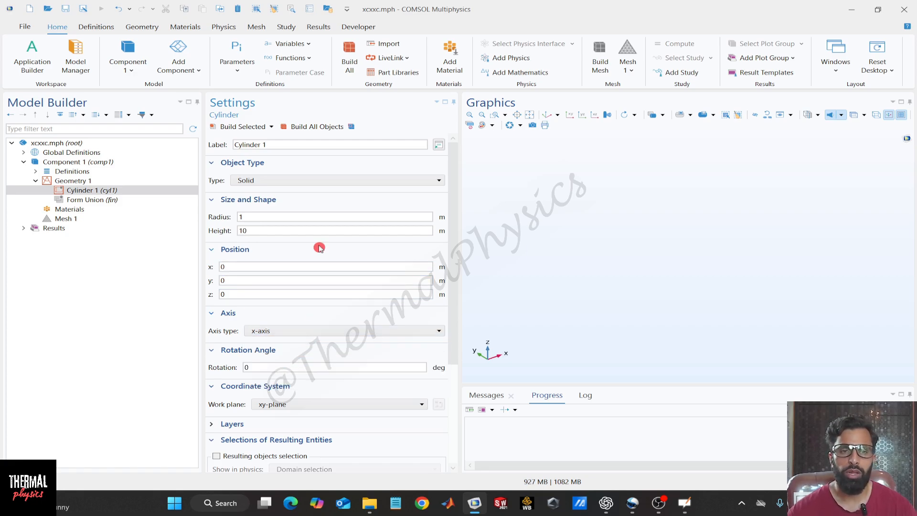
{"action": "left_click", "coordinate": [320, 129]}
Examine the built cylinder from several angles by rotating, panning and zooming, including a zoom to its extents
{"action": "mouse_move", "coordinate": [553, 217]}
{"action": "left_mouse_down"}
{"action": "mouse_move", "coordinate": [554, 202]}
{"action": "mouse_move", "coordinate": [559, 211]}
{"action": "left_mouse_up"}
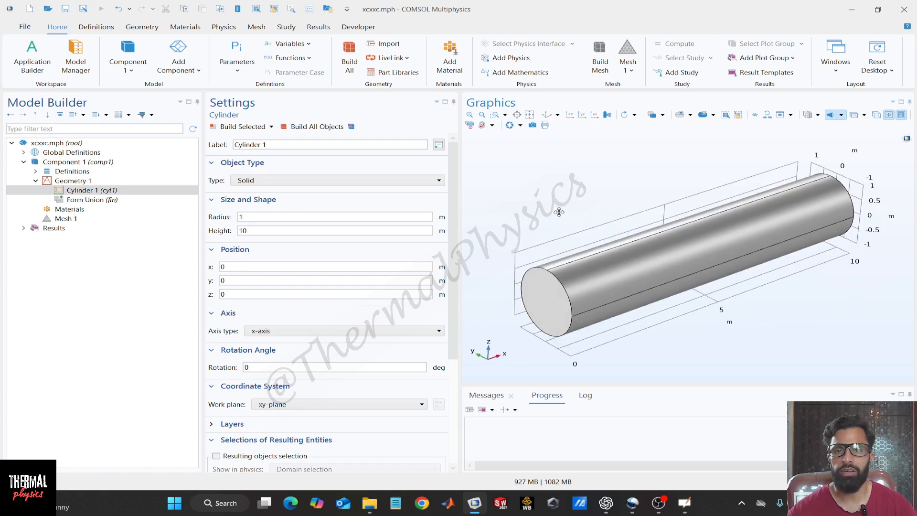
{"action": "left_click", "coordinate": [73, 191]}
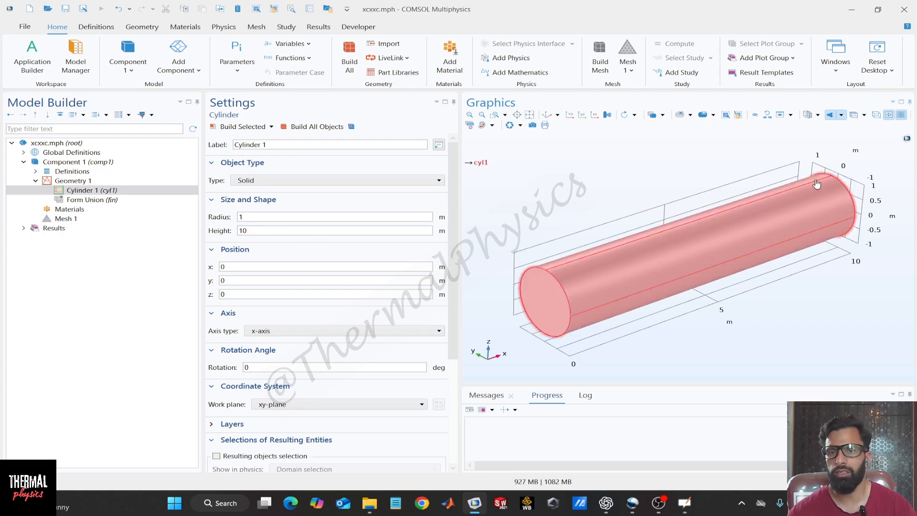
{"action": "left_click_drag", "start_coordinate": [502, 199], "coordinate": [528, 184]}
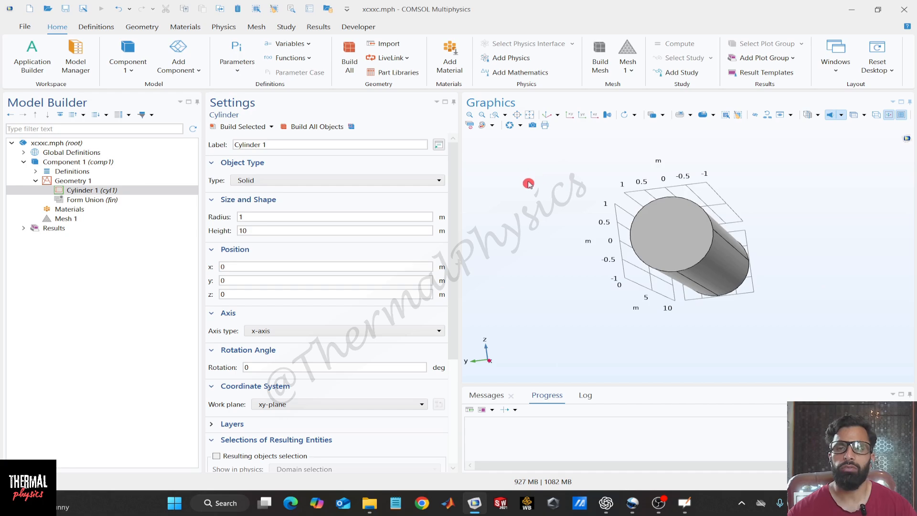
{"action": "right_click_drag", "start_coordinate": [524, 188], "coordinate": [773, 181]}
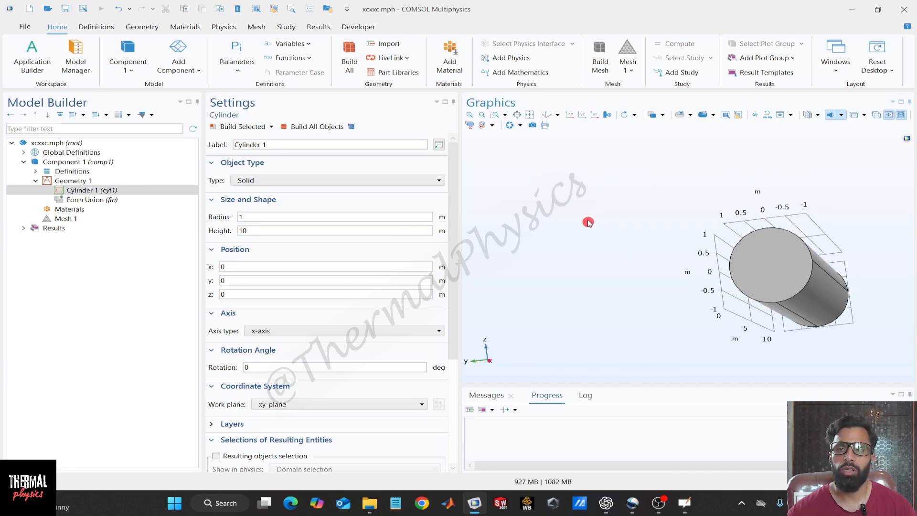
{"action": "scroll", "coordinate": [588, 223], "scroll_direction": "up", "scroll_amount": 3}
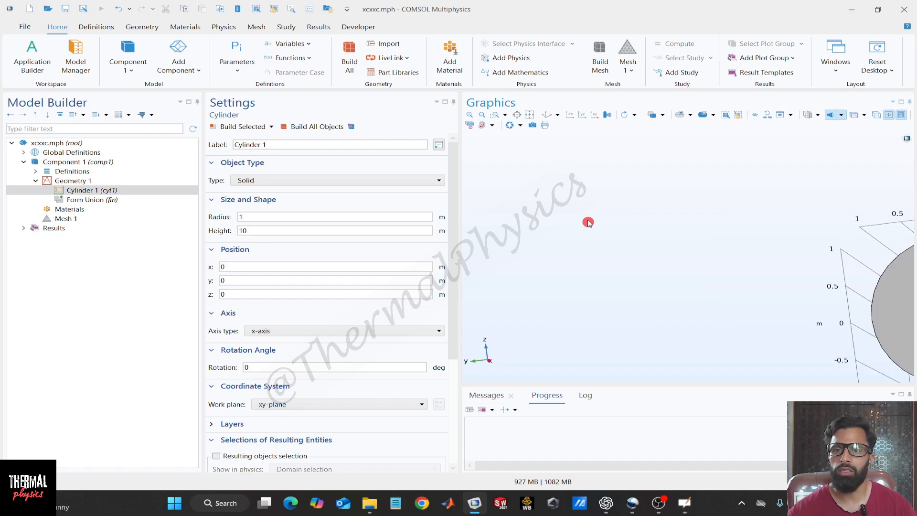
{"action": "scroll", "coordinate": [592, 222], "scroll_direction": "down", "scroll_amount": 3}
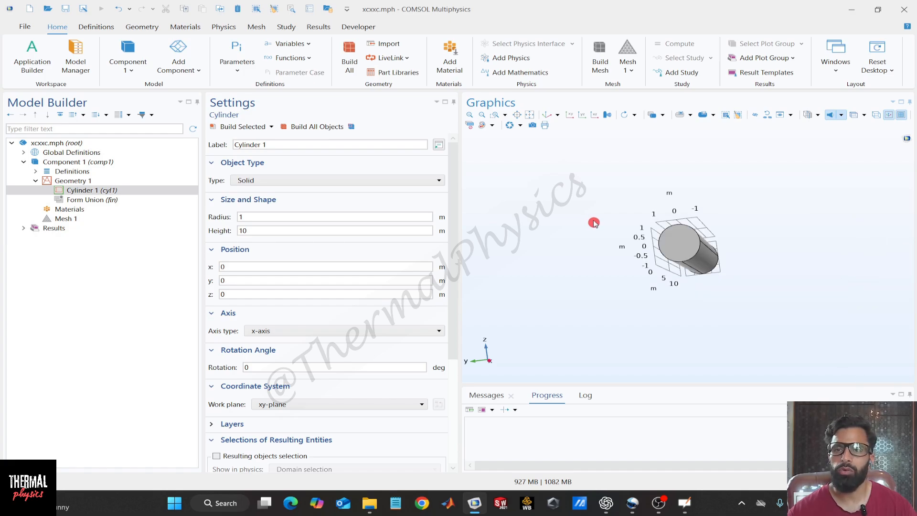
{"action": "scroll", "coordinate": [595, 223], "scroll_direction": "up", "scroll_amount": 5}
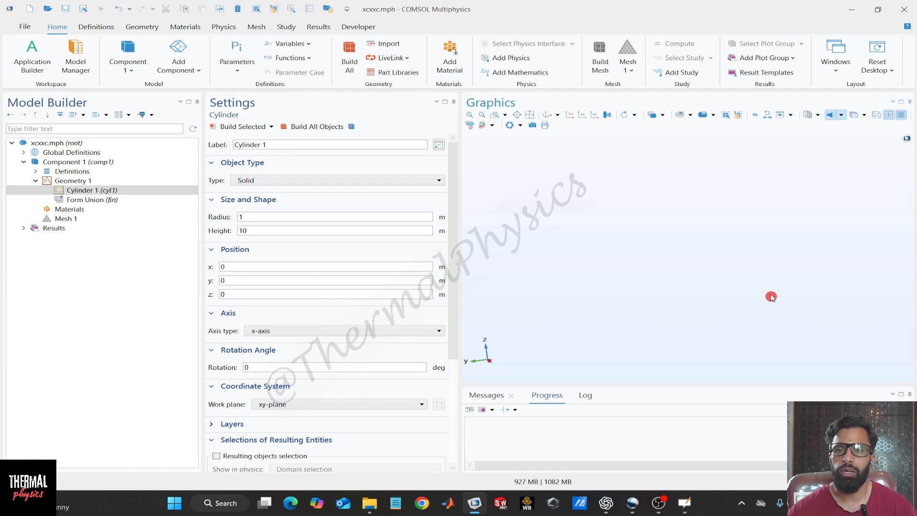
{"action": "right_click_drag", "start_coordinate": [771, 297], "coordinate": [663, 260]}
{"action": "right_click_drag", "start_coordinate": [773, 315], "coordinate": [560, 262]}
{"action": "right_click_drag", "start_coordinate": [722, 291], "coordinate": [520, 275]}
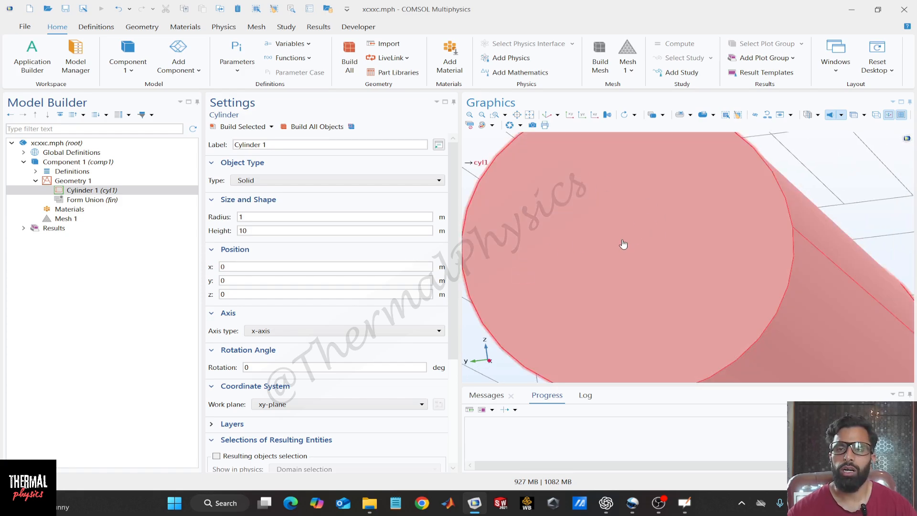
{"action": "left_click", "coordinate": [528, 116]}
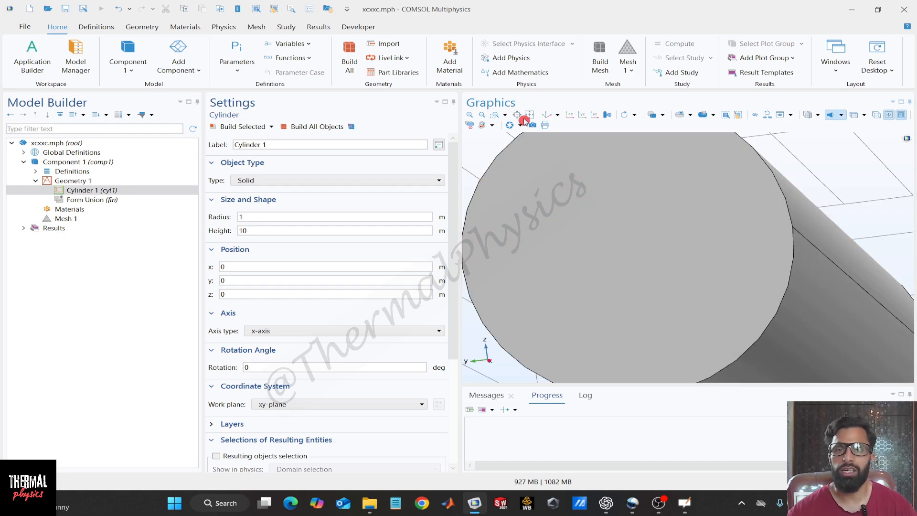
{"action": "left_click_drag", "start_coordinate": [555, 163], "coordinate": [537, 169]}
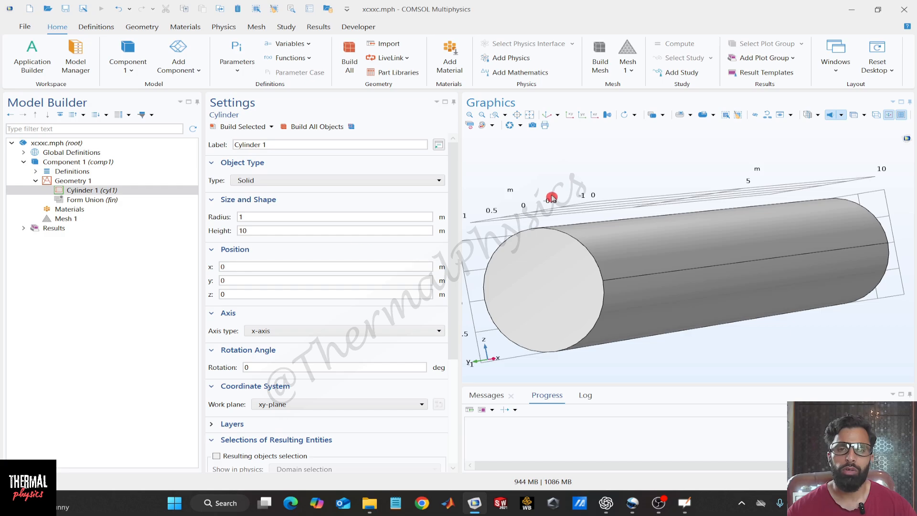
{"action": "left_click_drag", "start_coordinate": [549, 196], "coordinate": [540, 178]}
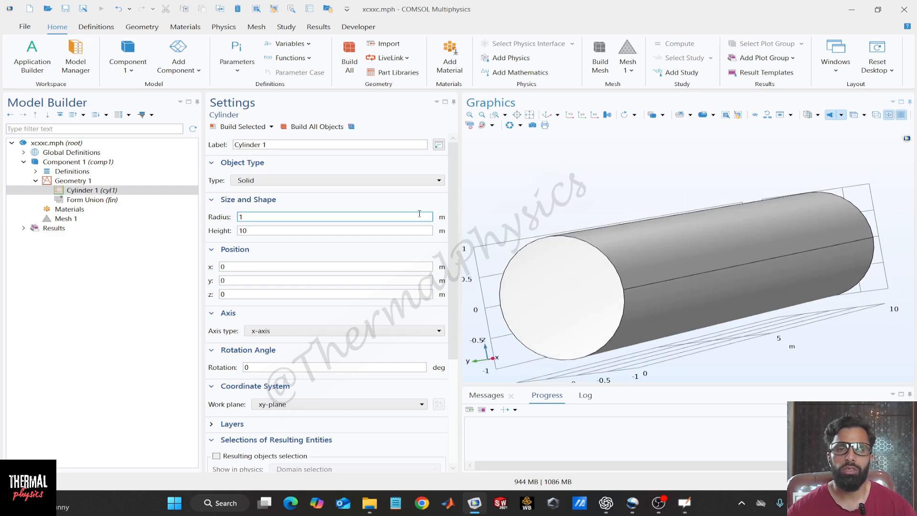
Add Copper from the recent materials to Component 1, then collapse the Materials and Geometry 1 nodes
{"action": "left_click", "coordinate": [79, 208]}
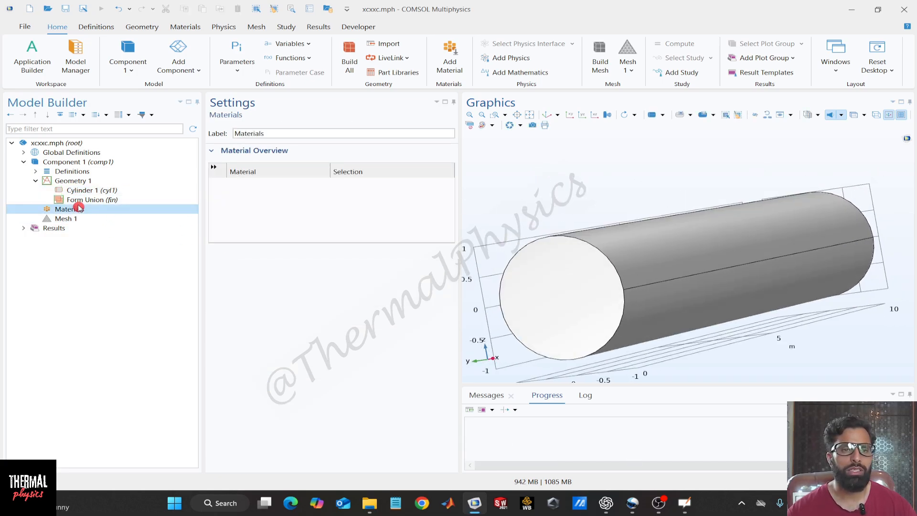
{"action": "right_click", "coordinate": [79, 208]}
{"action": "left_click", "coordinate": [142, 214]}
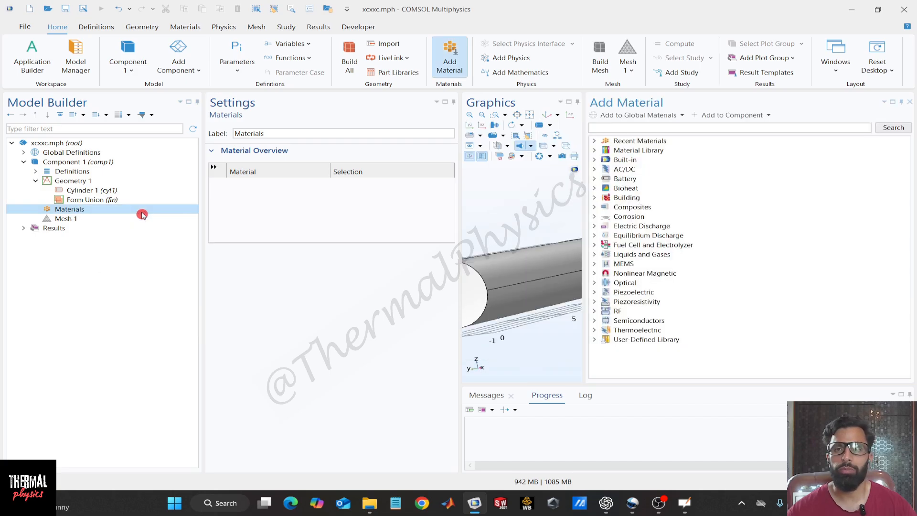
{"action": "left_click", "coordinate": [690, 127]}
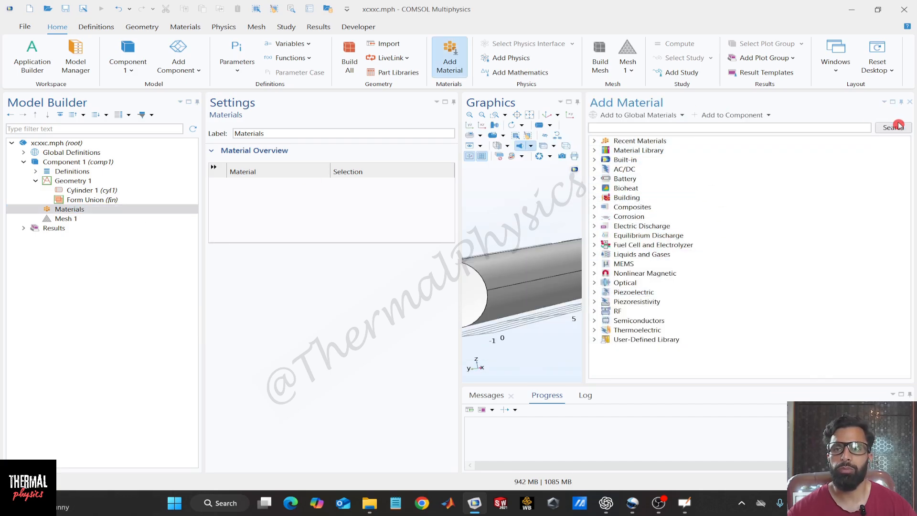
{"action": "left_click", "coordinate": [592, 140]}
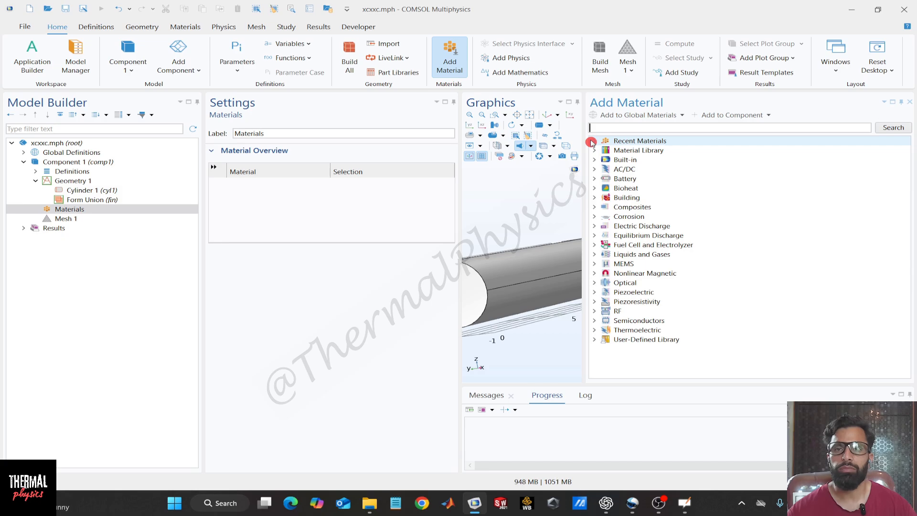
{"action": "left_click", "coordinate": [594, 141]}
{"action": "left_click", "coordinate": [638, 150]}
{"action": "left_click", "coordinate": [734, 117]}
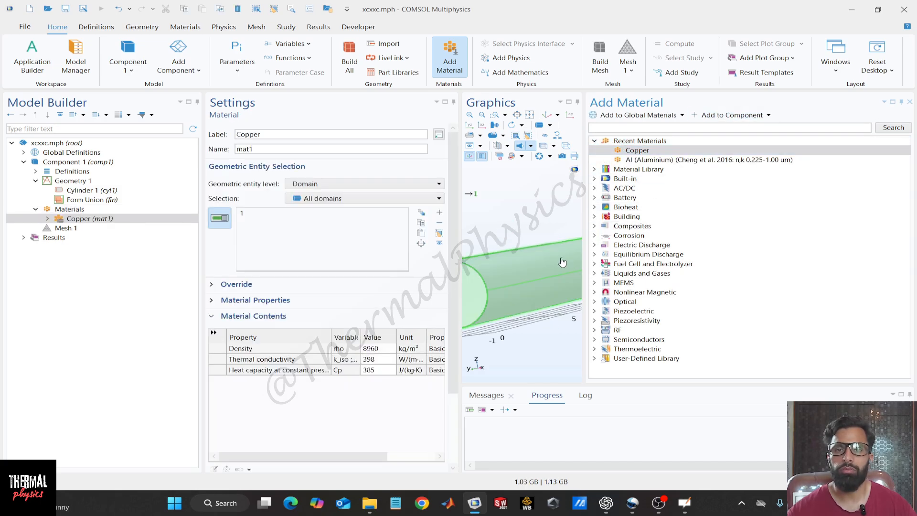
{"action": "left_click", "coordinate": [910, 102]}
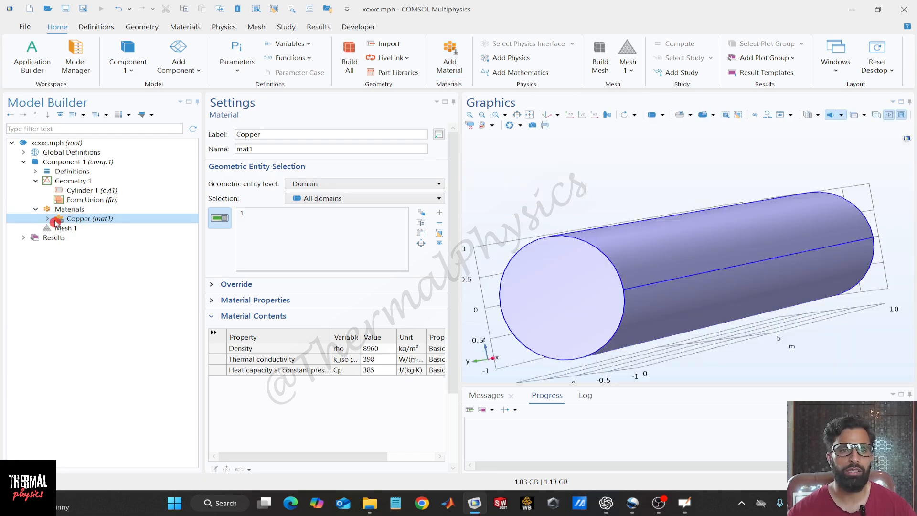
{"action": "left_click", "coordinate": [32, 211]}
{"action": "left_click", "coordinate": [34, 183]}
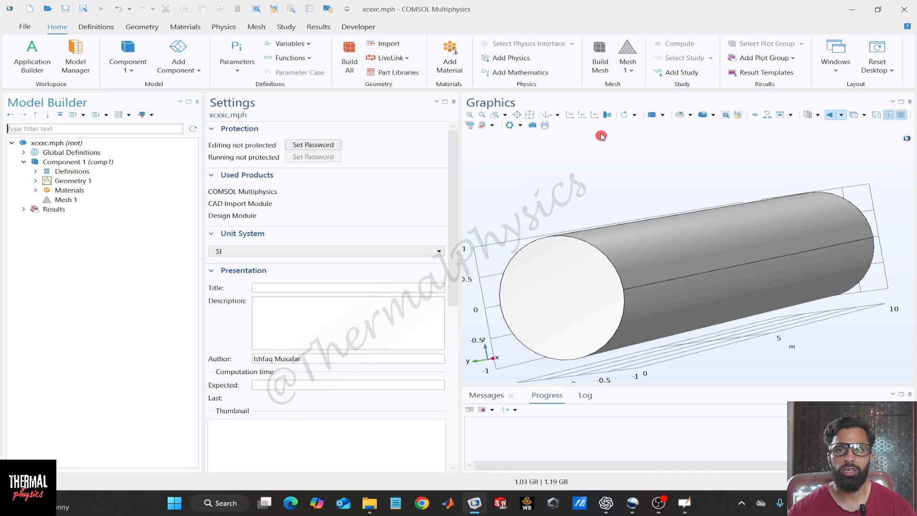
Add the recently used Heat Transfer in Solids (ht) physics interface to Component 1
{"action": "left_click", "coordinate": [671, 75]}
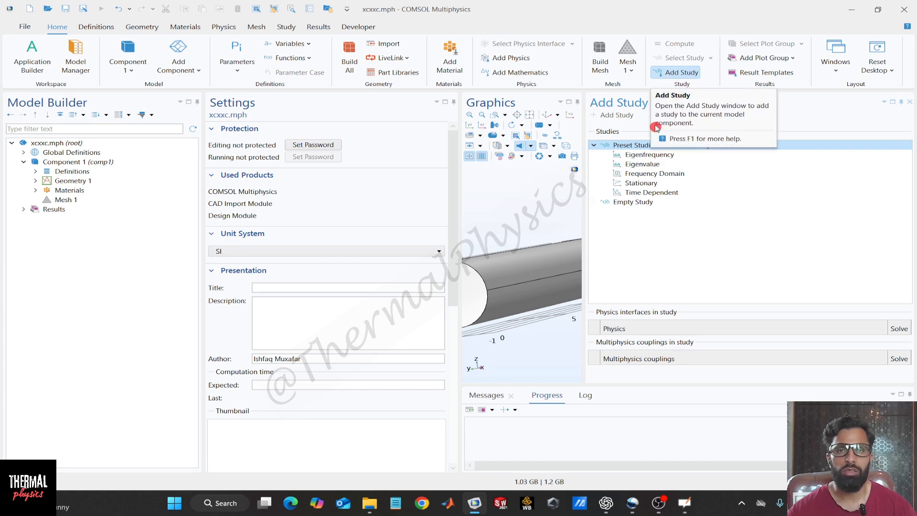
{"action": "left_click", "coordinate": [909, 101]}
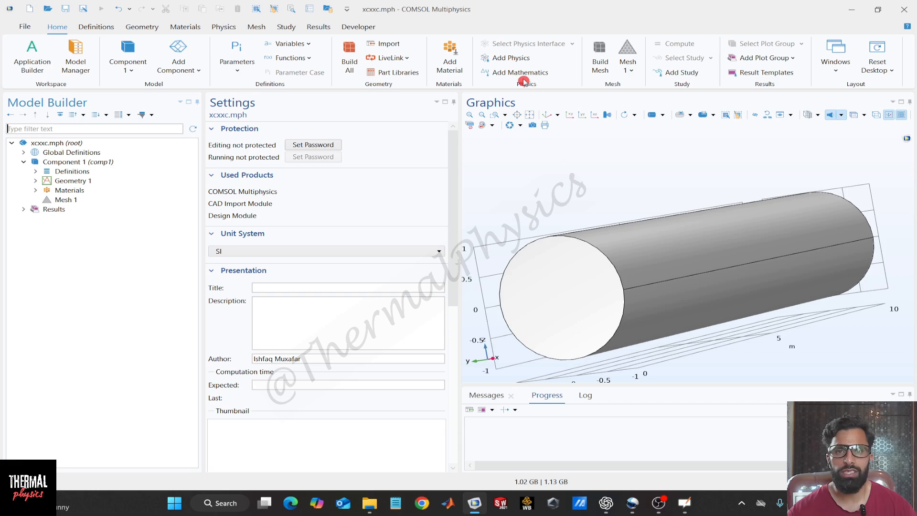
{"action": "left_click", "coordinate": [506, 59]}
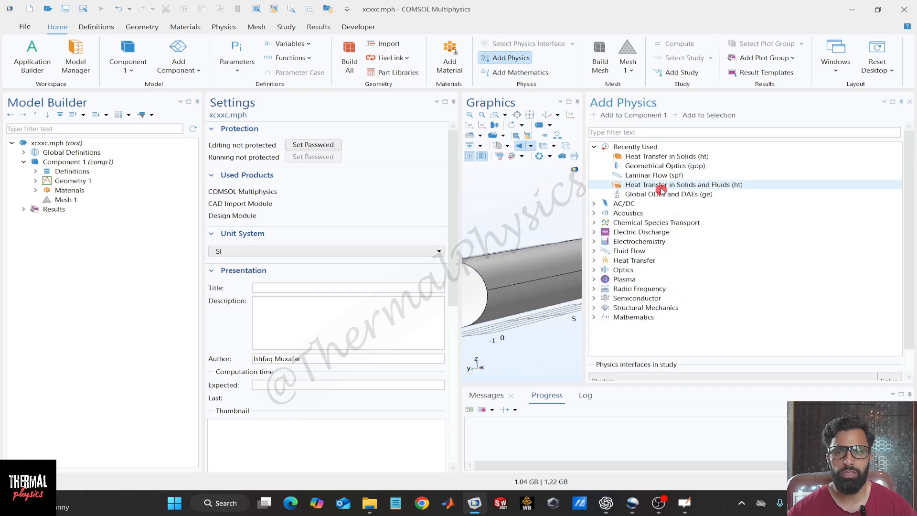
{"action": "left_click", "coordinate": [674, 159]}
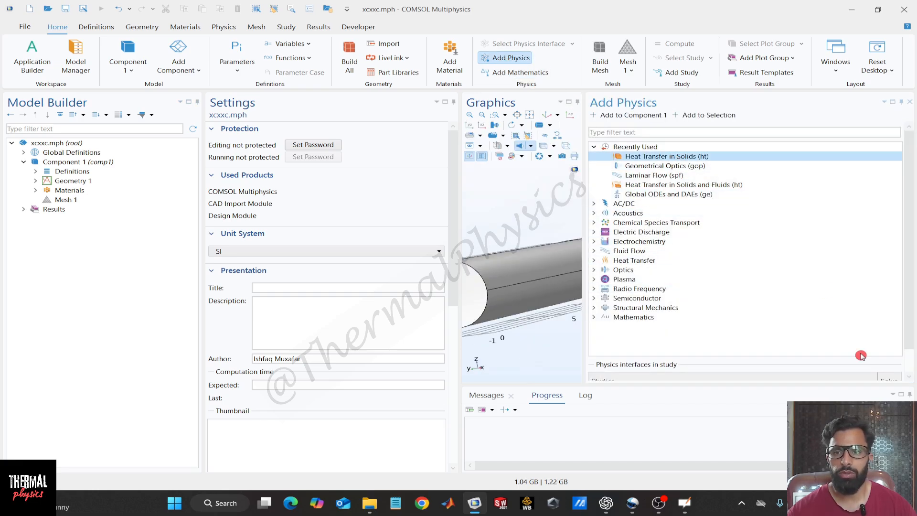
{"action": "left_click", "coordinate": [704, 118]}
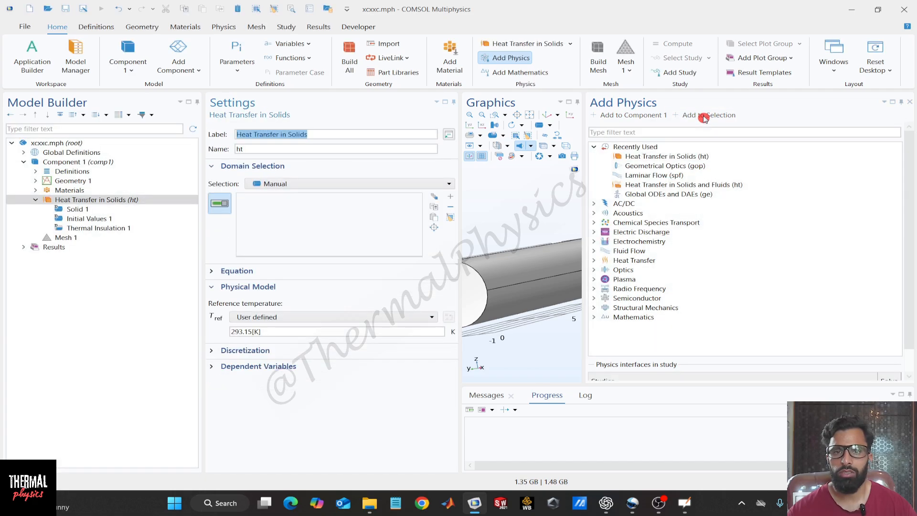
{"action": "left_click", "coordinate": [911, 105]}
Assign the cylinder domain to the Heat Transfer in Solids domain selection
{"action": "left_click", "coordinate": [52, 200]}
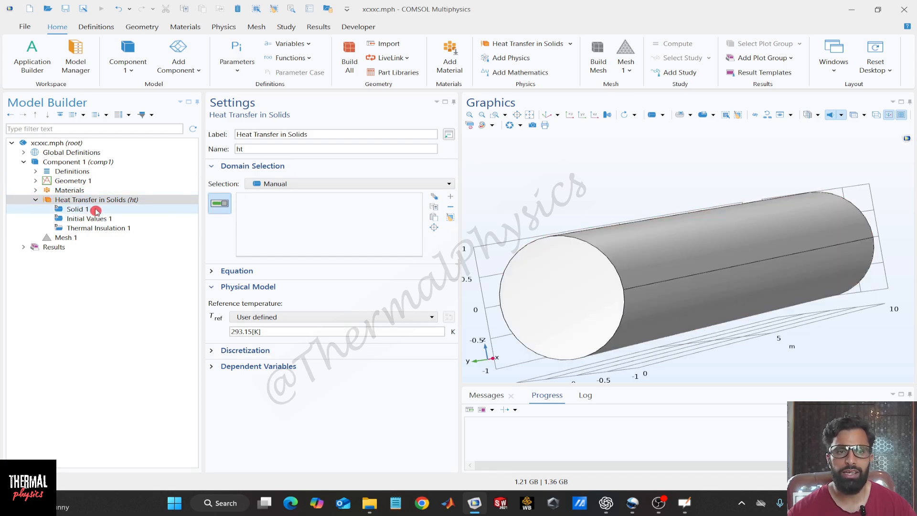
{"action": "left_click", "coordinate": [540, 275]}
{"action": "left_click_drag", "start_coordinate": [525, 228], "coordinate": [529, 223]}
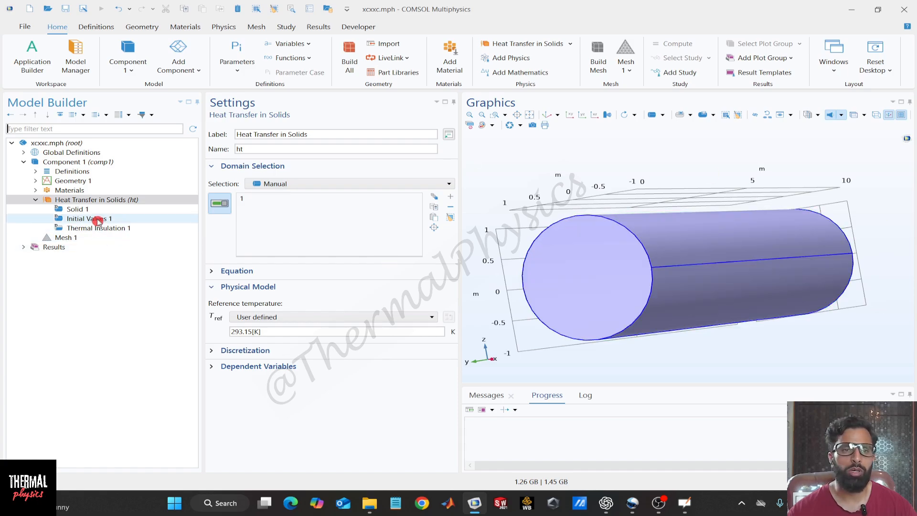
Add a Temperature boundary condition of 200[degC] on the cylinder's end face at x = 0
{"action": "left_click", "coordinate": [103, 202]}
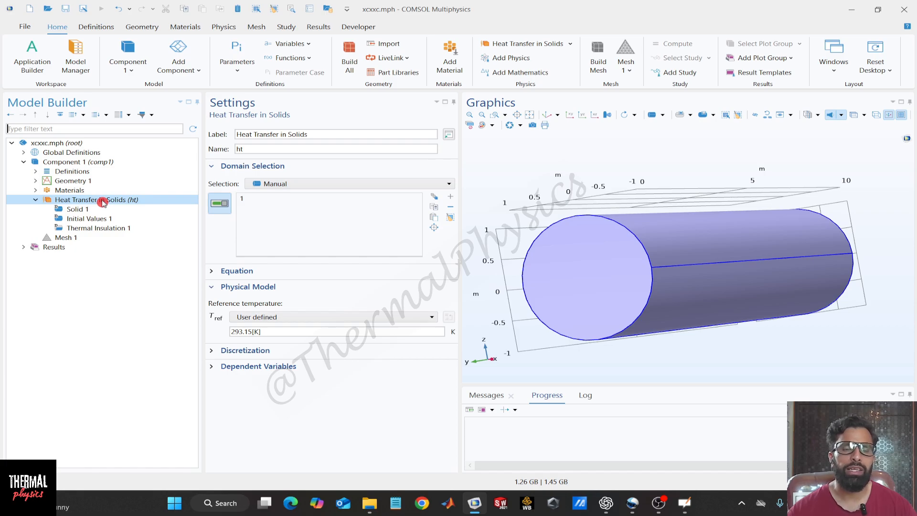
{"action": "right_click", "coordinate": [103, 203]}
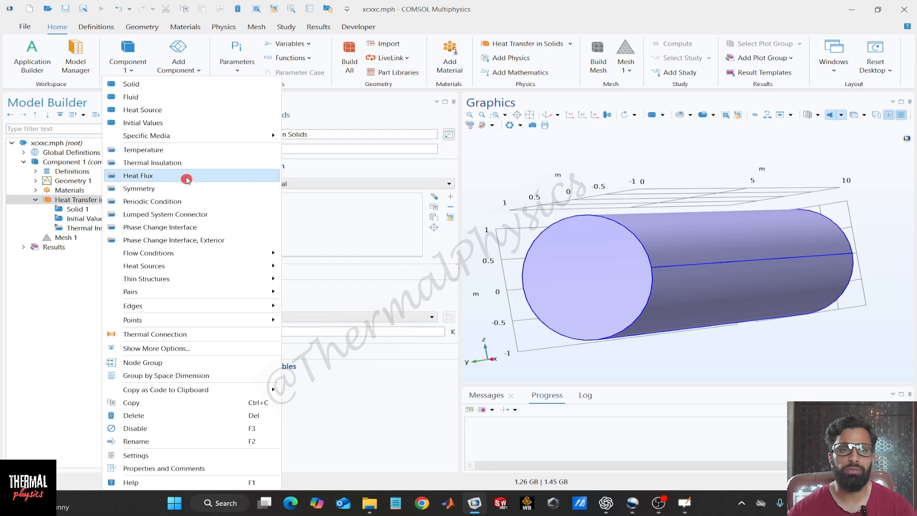
{"action": "left_click", "coordinate": [186, 149]}
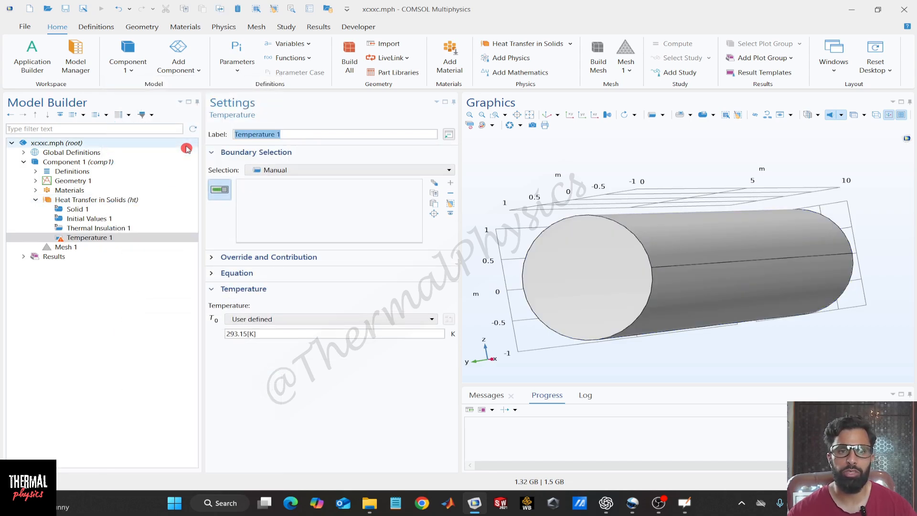
{"action": "left_click", "coordinate": [584, 264]}
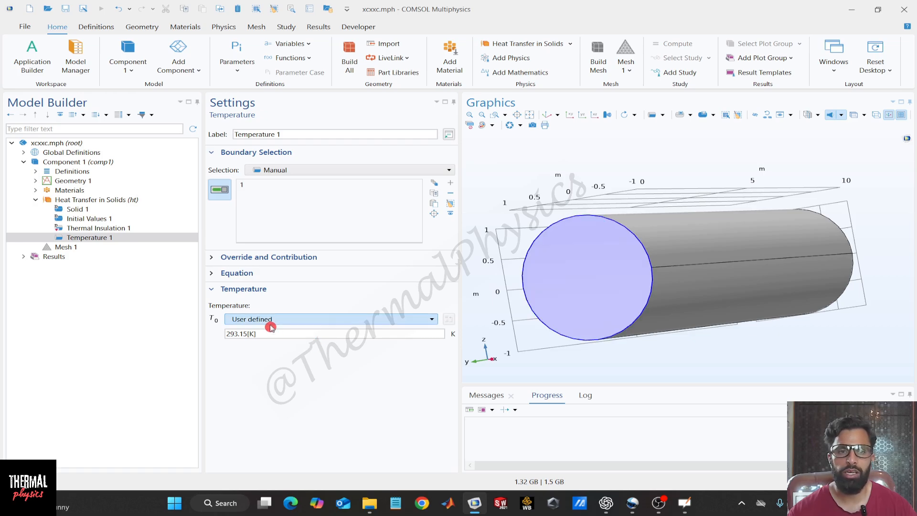
{"action": "left_click_drag", "start_coordinate": [260, 333], "coordinate": [191, 337]}
{"action": "type", "text": "200[degC"}
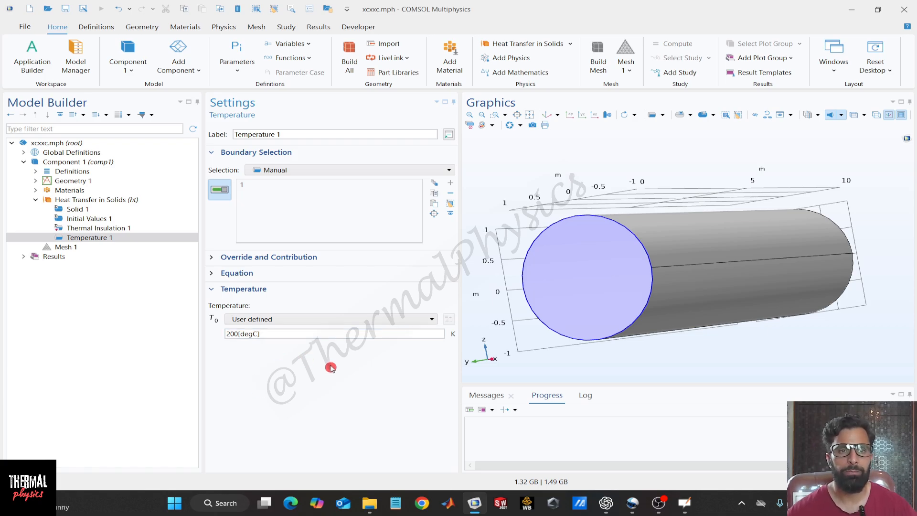
Add a second Temperature boundary condition of 20[degC] on the cylinder's opposite end face at x = 10 m
{"action": "right_click", "coordinate": [97, 202]}
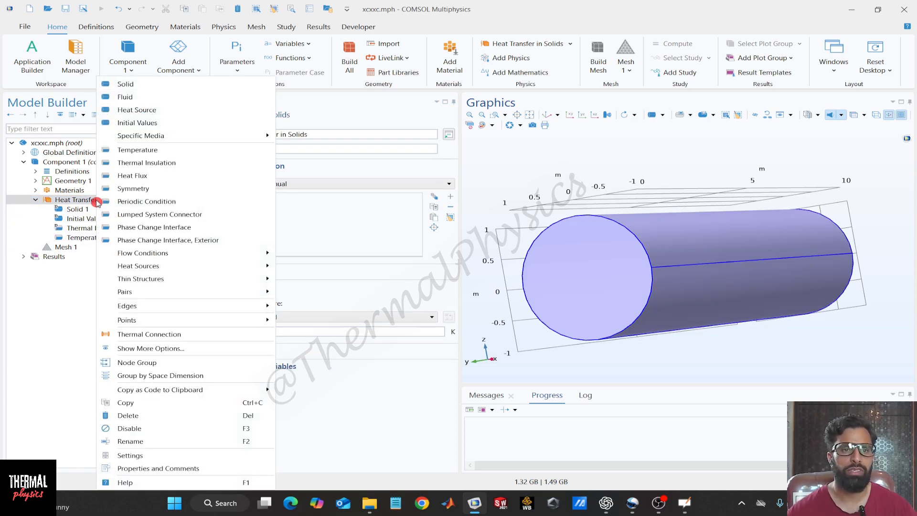
{"action": "left_click", "coordinate": [153, 150]}
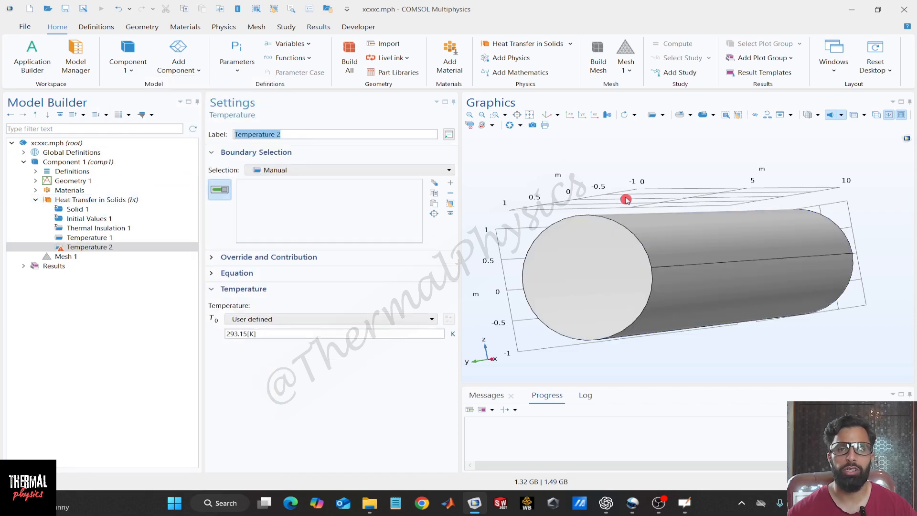
{"action": "left_click_drag", "start_coordinate": [625, 200], "coordinate": [655, 184]}
{"action": "left_click", "coordinate": [718, 237]}
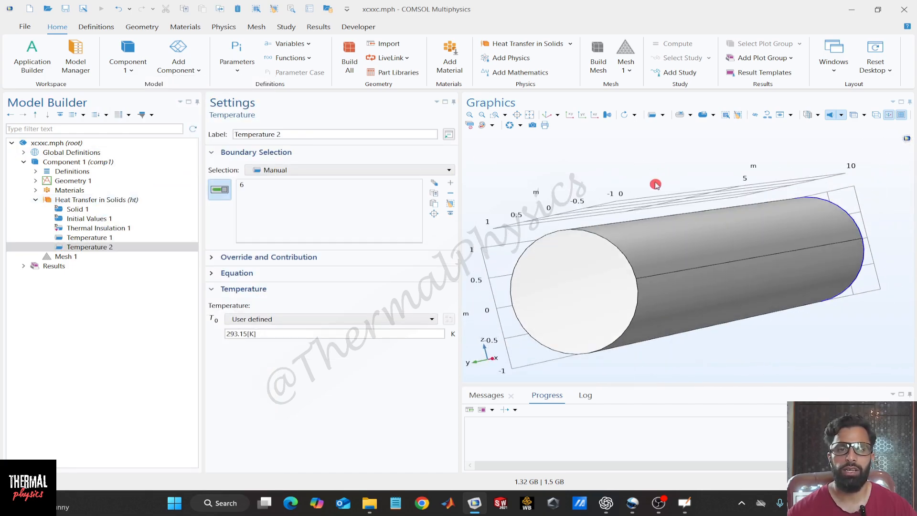
{"action": "left_click", "coordinate": [260, 334]}
{"action": "left_click_drag", "start_coordinate": [260, 334], "coordinate": [213, 339]}
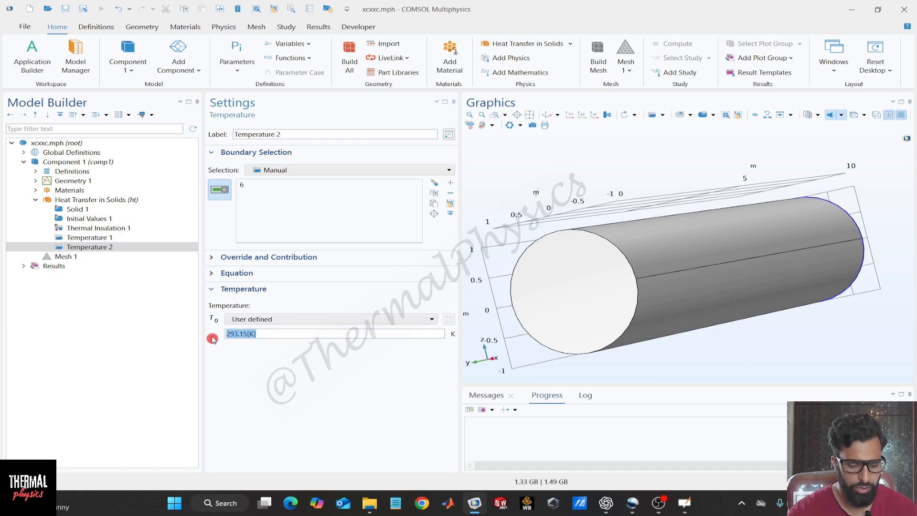
{"action": "type", "text": "20[degC"}
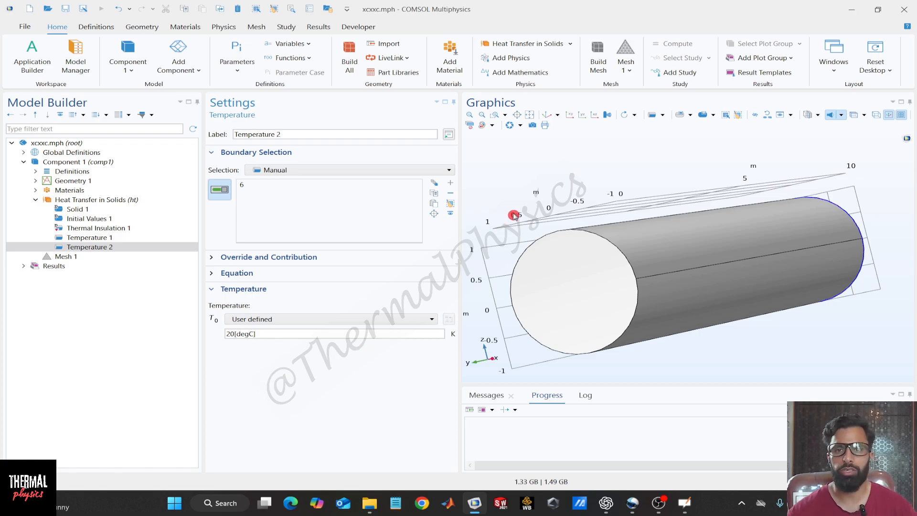
Review which cylinder boundaries the Thermal Insulation 1, Temperature 1 and Temperature 2 conditions cover
{"action": "left_click_drag", "start_coordinate": [544, 189], "coordinate": [582, 188]}
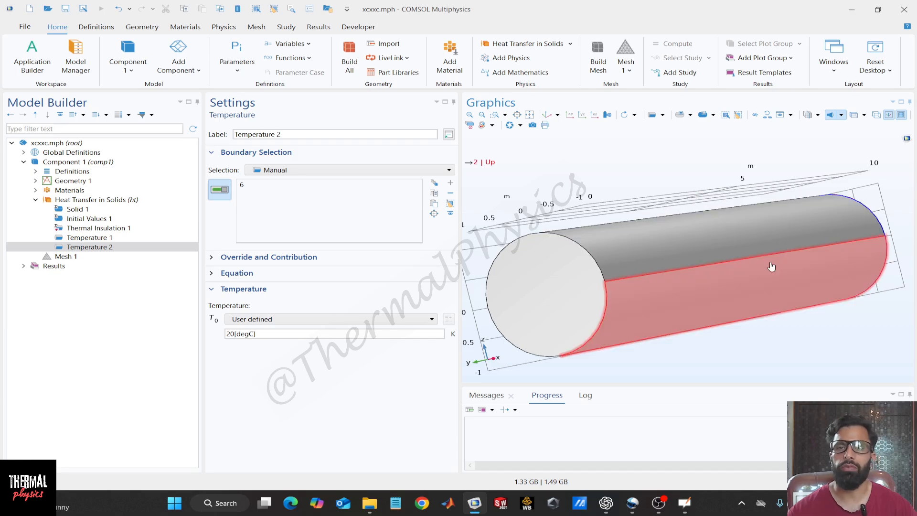
{"action": "left_click", "coordinate": [756, 338]}
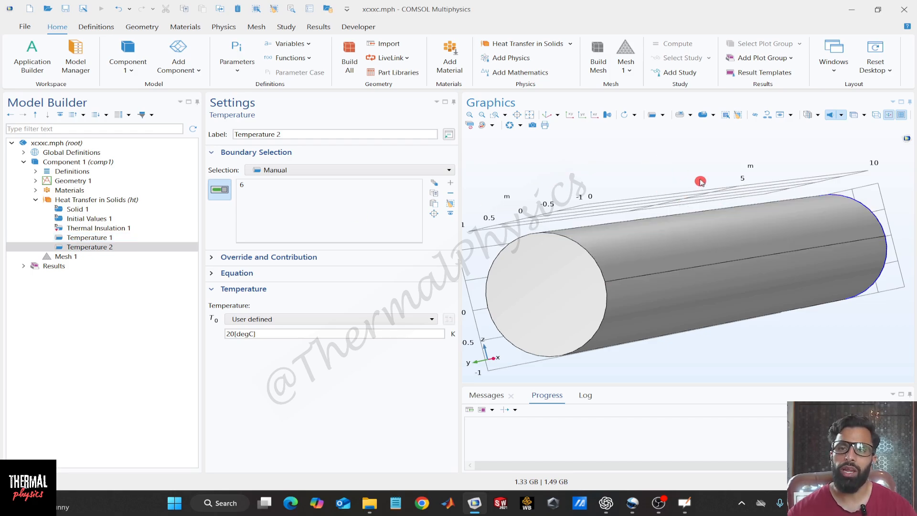
{"action": "left_click", "coordinate": [129, 228]}
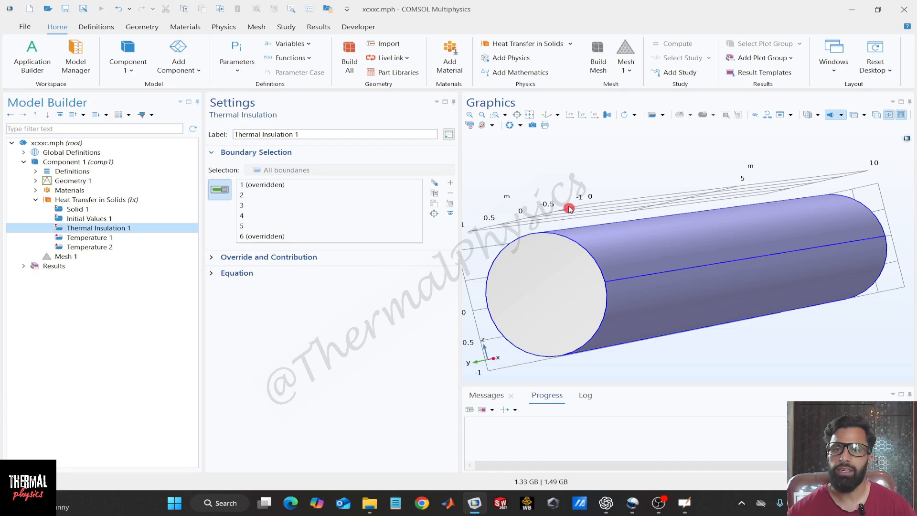
{"action": "scroll", "coordinate": [564, 180], "scroll_direction": "up", "scroll_amount": 3}
{"action": "mouse_move", "coordinate": [563, 179]}
{"action": "left_mouse_down"}
{"action": "mouse_move", "coordinate": [463, 193]}
{"action": "mouse_move", "coordinate": [523, 175]}
{"action": "mouse_move", "coordinate": [575, 175]}
{"action": "left_mouse_up"}
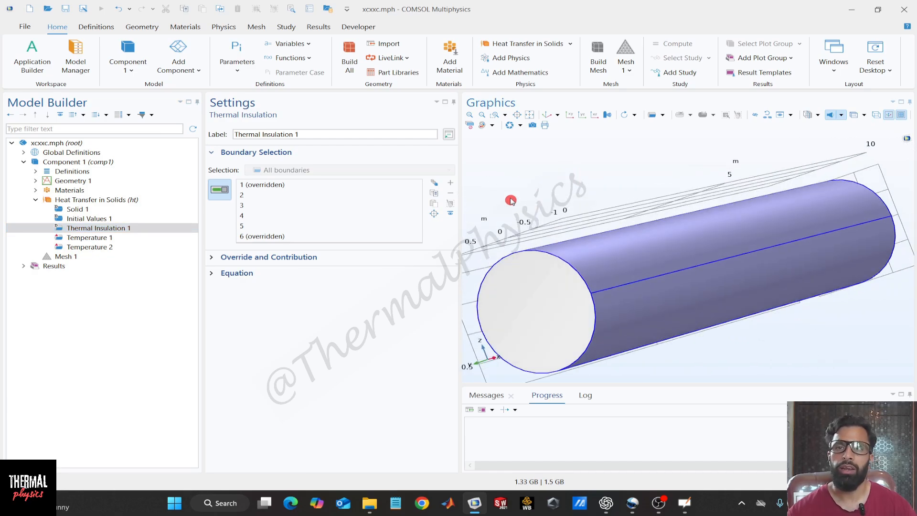
{"action": "left_click", "coordinate": [130, 232]}
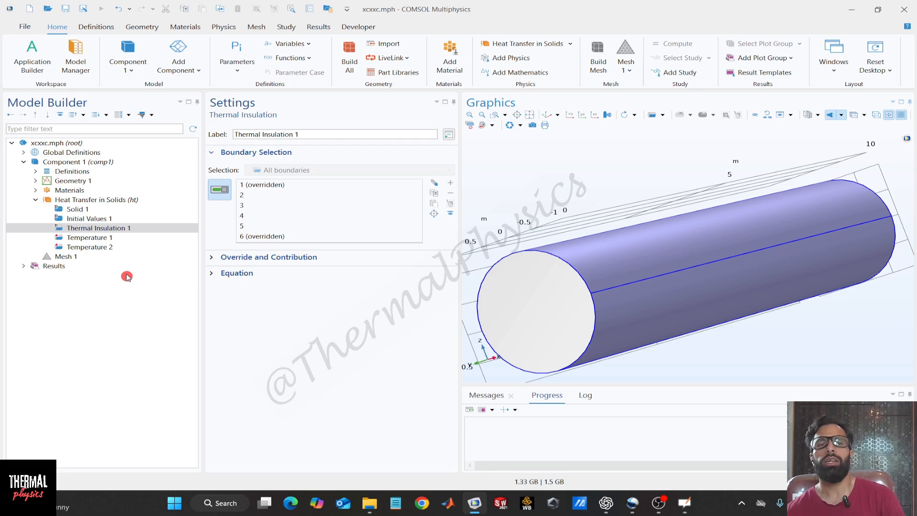
{"action": "left_click", "coordinate": [133, 228]}
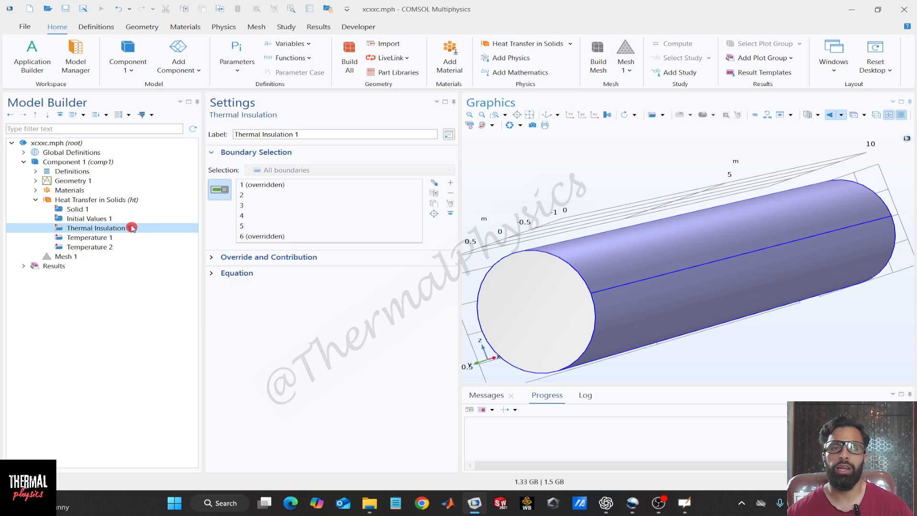
{"action": "left_click", "coordinate": [125, 238]}
{"action": "right_click", "coordinate": [127, 239]}
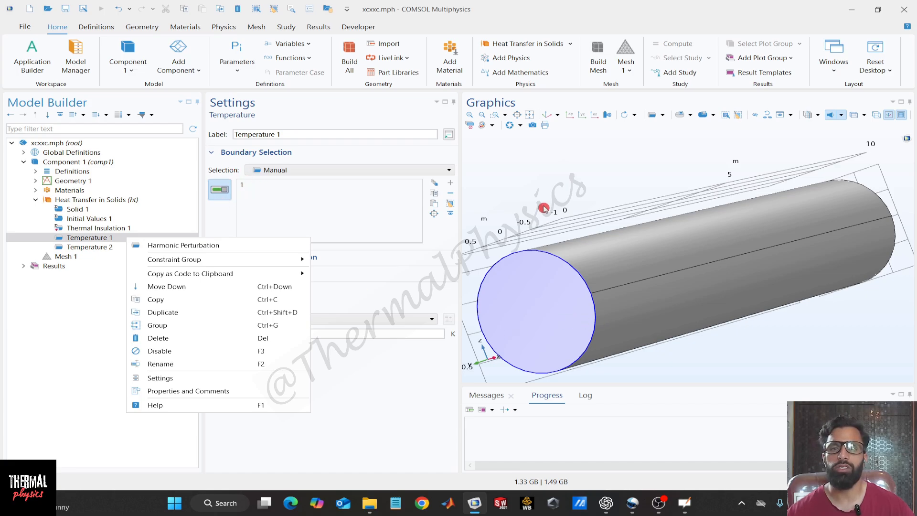
{"action": "left_click", "coordinate": [533, 182]}
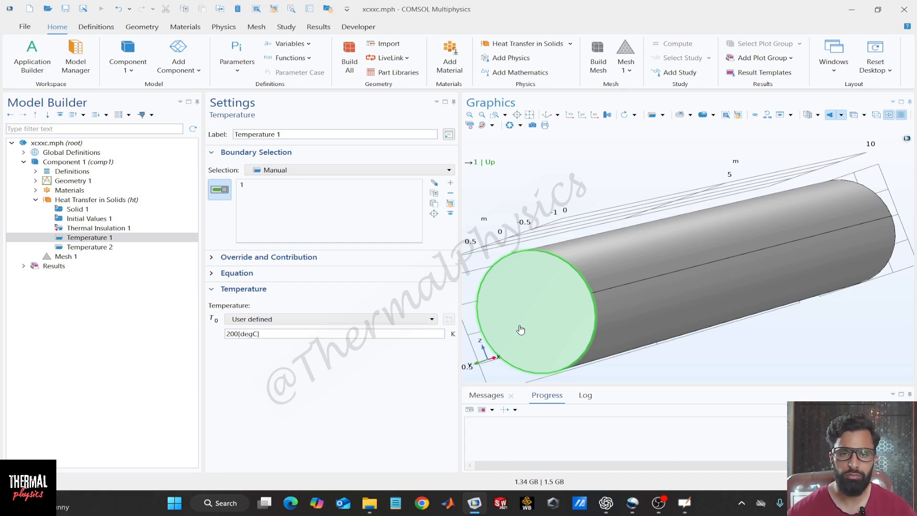
{"action": "left_click", "coordinate": [114, 247]}
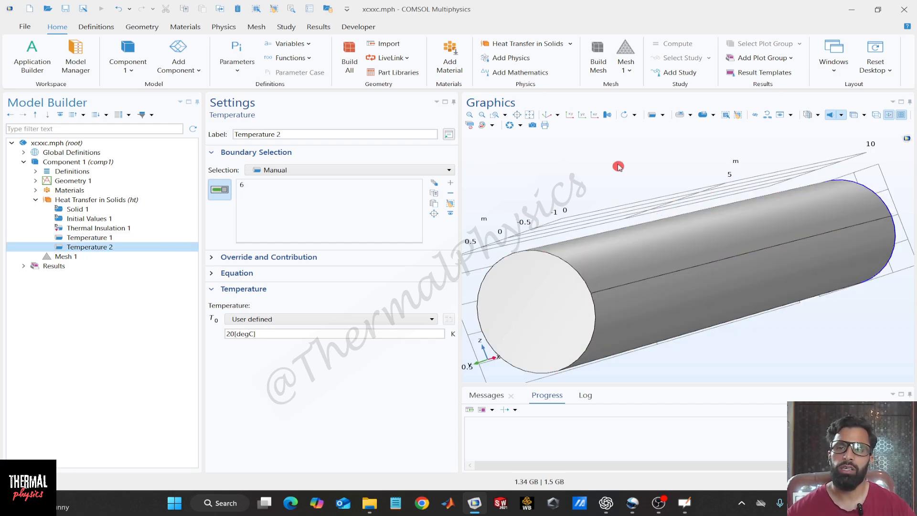
{"action": "mouse_move", "coordinate": [602, 169]}
{"action": "left_mouse_down"}
{"action": "mouse_move", "coordinate": [593, 162]}
{"action": "mouse_move", "coordinate": [591, 176]}
{"action": "left_mouse_up"}
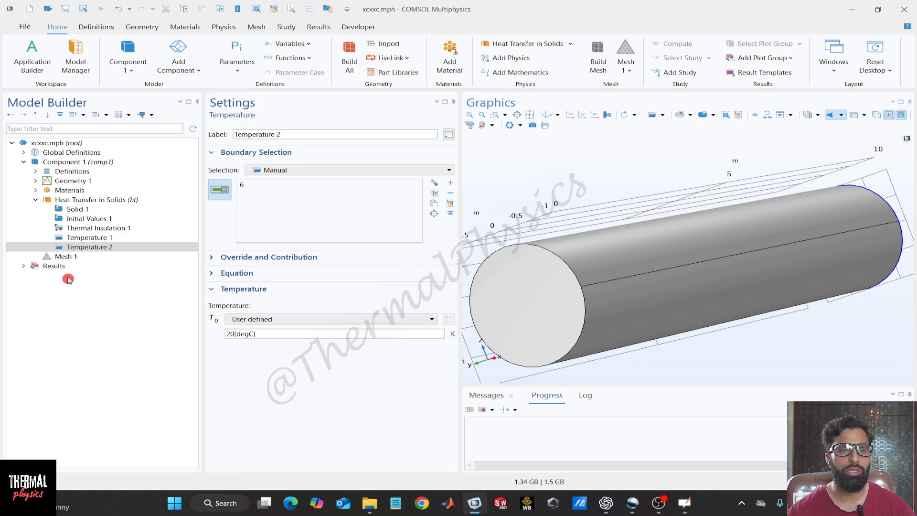
{"action": "left_click", "coordinate": [91, 229]}
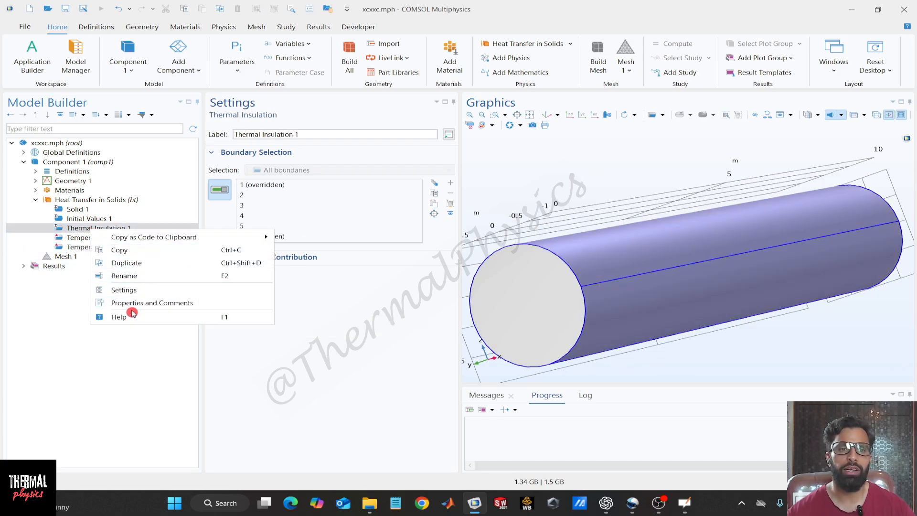
{"action": "left_click", "coordinate": [135, 366]}
{"action": "right_click", "coordinate": [107, 239]}
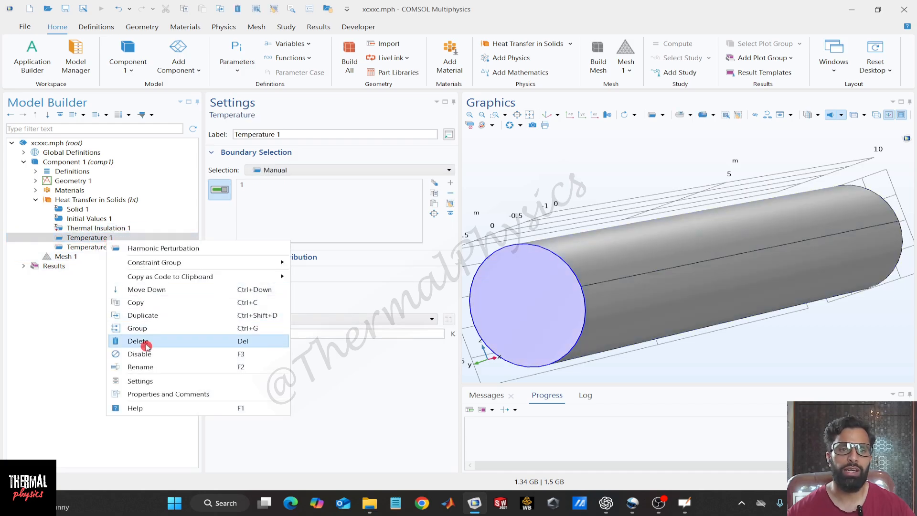
{"action": "left_click", "coordinate": [119, 381]}
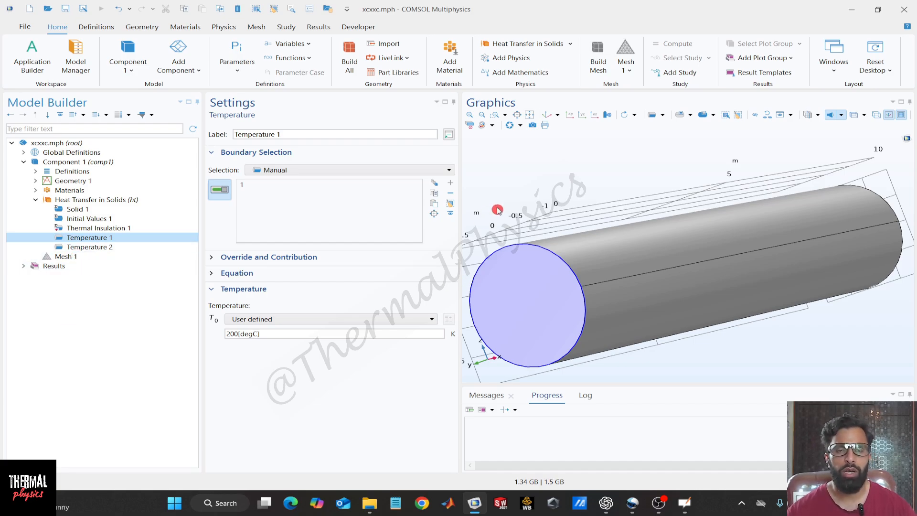
{"action": "left_click_drag", "start_coordinate": [498, 211], "coordinate": [505, 193]}
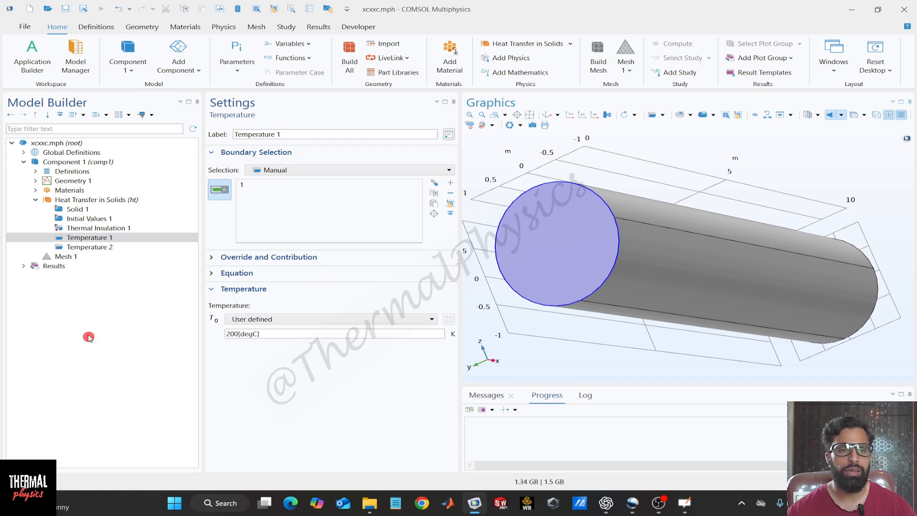
Build the physics-controlled mesh on the cylinder with Normal element size
{"action": "left_click", "coordinate": [35, 200]}
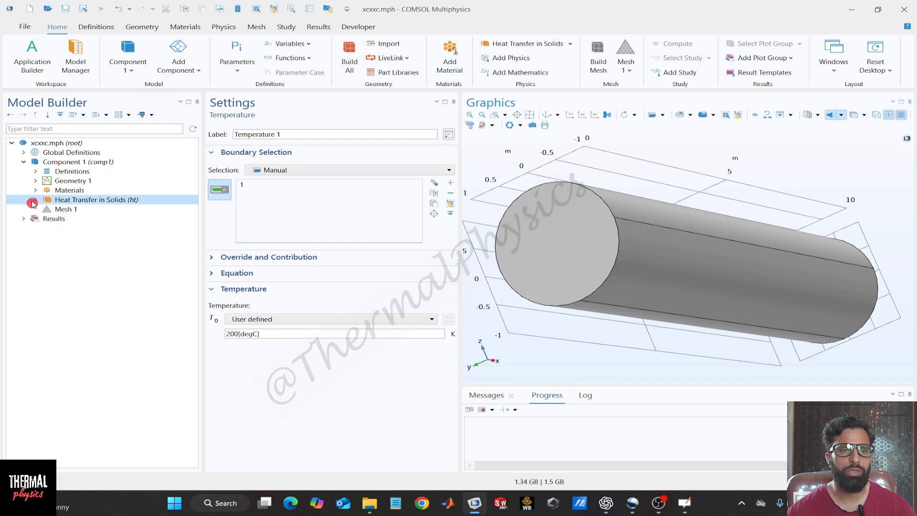
{"action": "left_click", "coordinate": [66, 209]}
{"action": "left_click", "coordinate": [231, 127]}
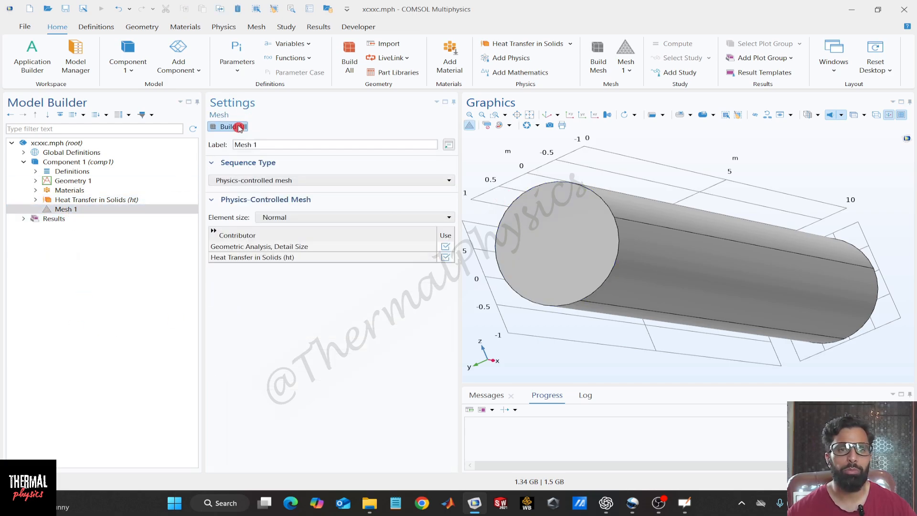
{"action": "left_click_drag", "start_coordinate": [507, 149], "coordinate": [538, 159]}
{"action": "left_click", "coordinate": [530, 115]}
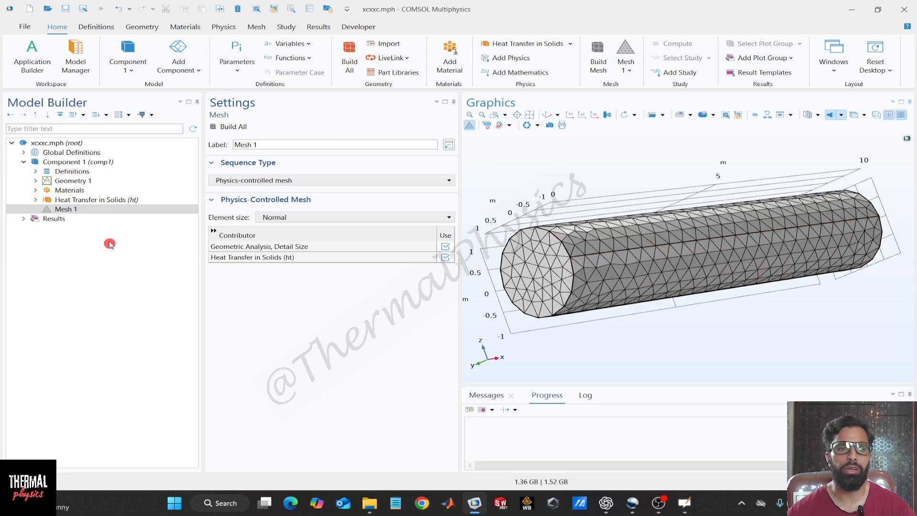
Add a Stationary study that solves the Heat Transfer in Solids interface
{"action": "left_click", "coordinate": [683, 74]}
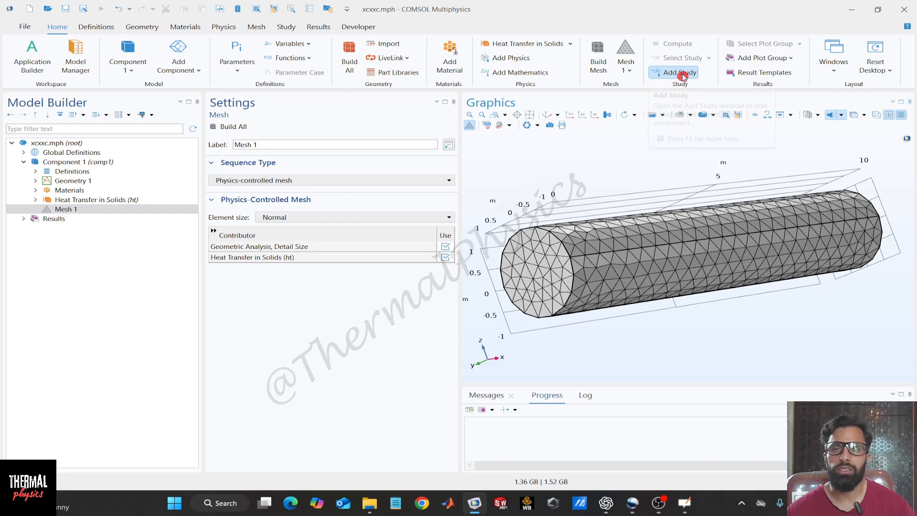
{"action": "left_click", "coordinate": [660, 165]}
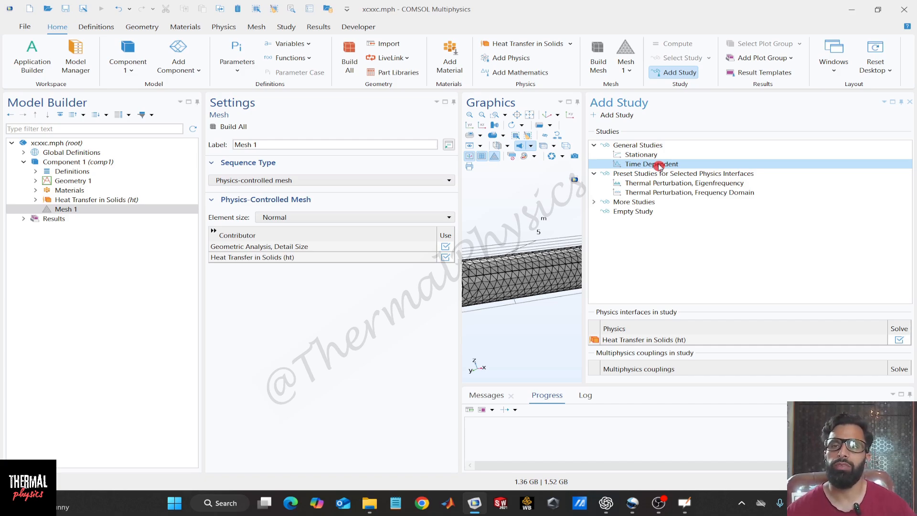
{"action": "left_click", "coordinate": [667, 155]}
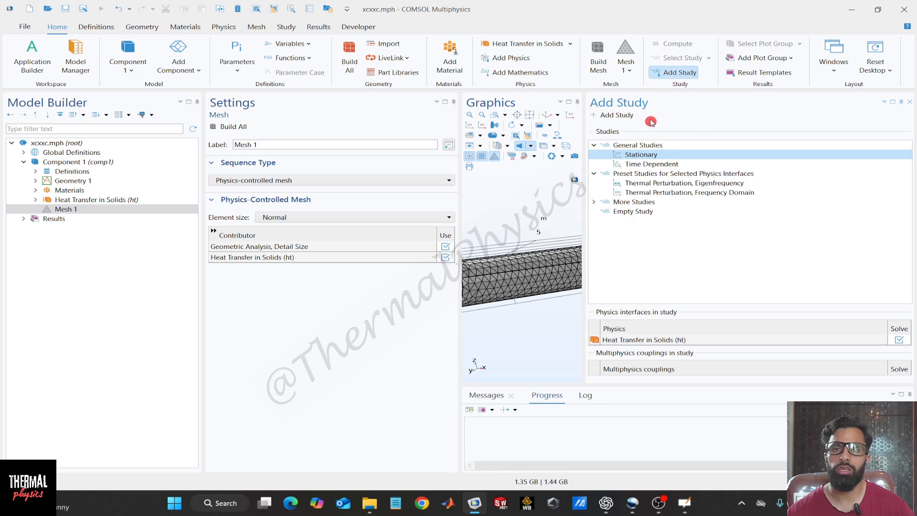
{"action": "left_click", "coordinate": [623, 118]}
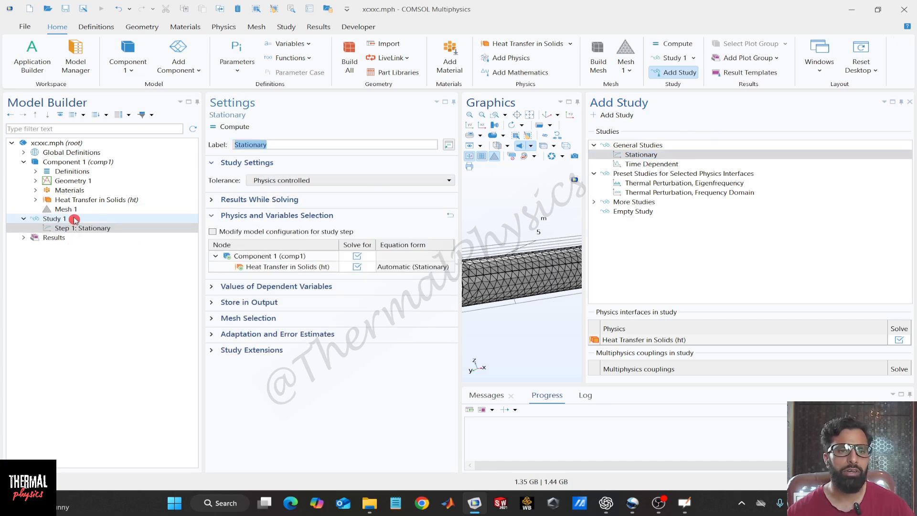
{"action": "left_click", "coordinate": [77, 232]}
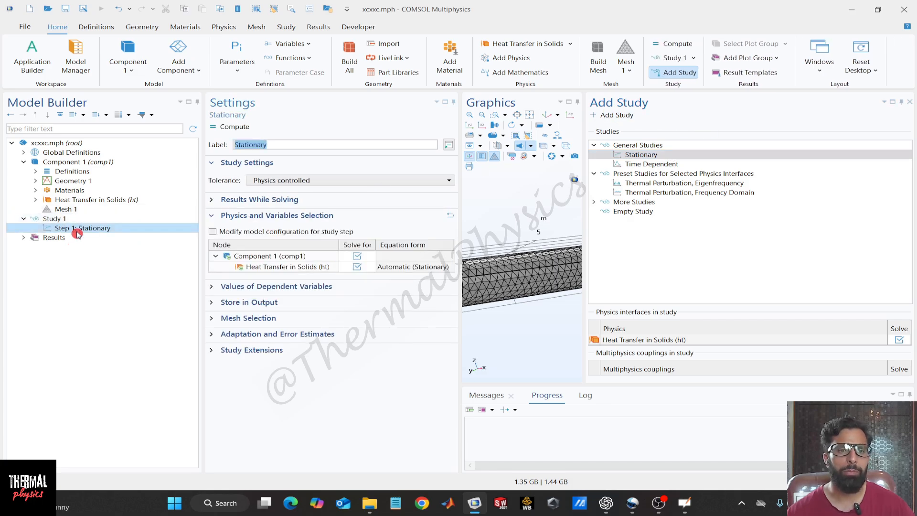
{"action": "left_click", "coordinate": [907, 104]}
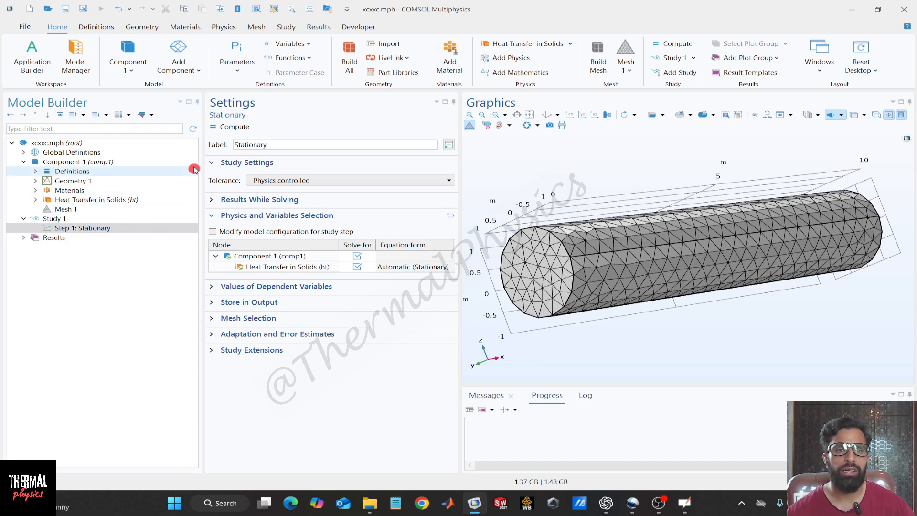
Compute the stationary study and inspect the resulting temperature plot on the cylinder
{"action": "left_click", "coordinate": [231, 126]}
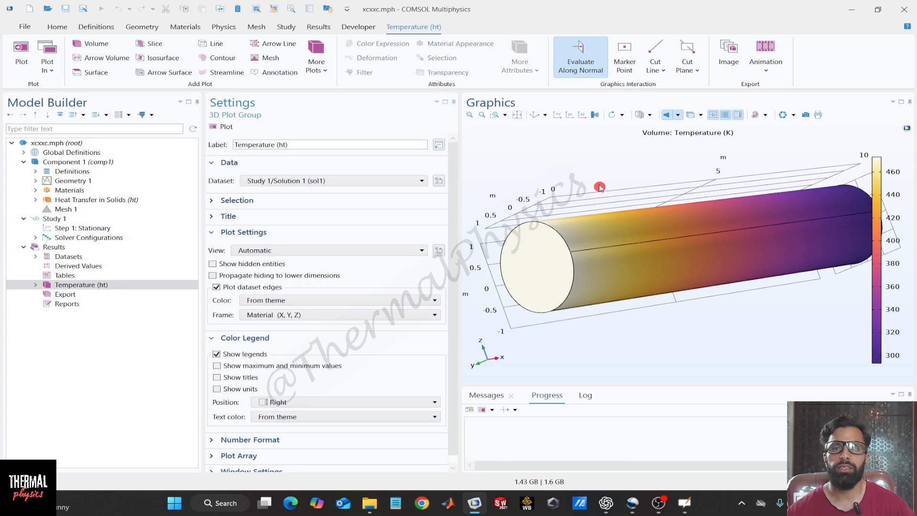
{"action": "left_click_drag", "start_coordinate": [600, 187], "coordinate": [608, 185]}
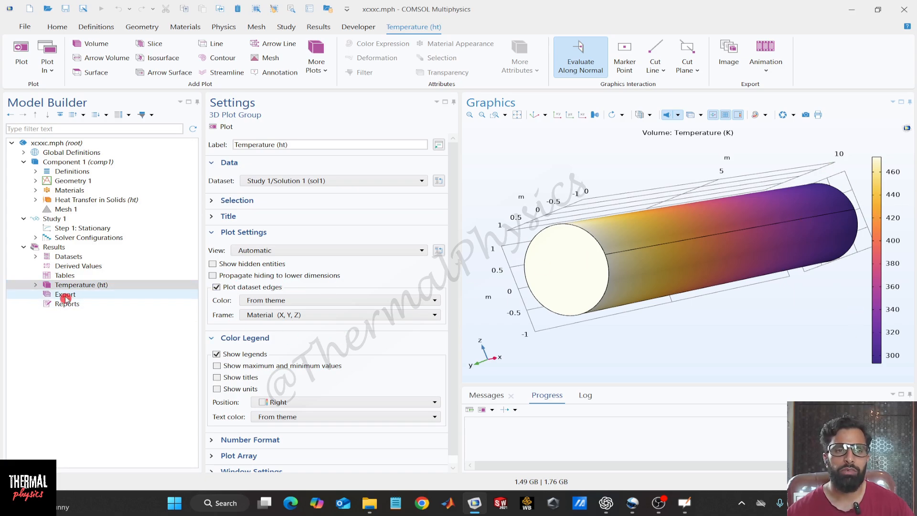
{"action": "left_click", "coordinate": [76, 286]}
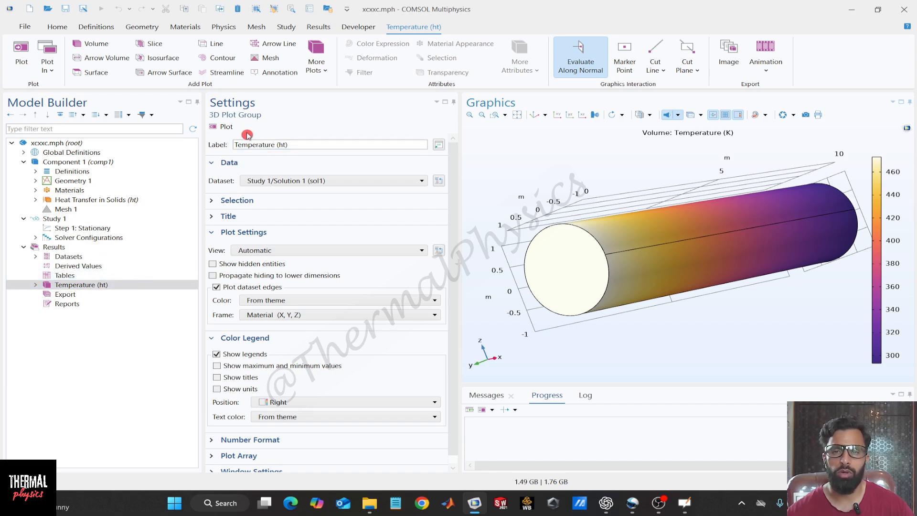
Change the color table of the temperature plot's Volume 1 from the thermal scheme to Rainbow
{"action": "left_click", "coordinate": [34, 286]}
{"action": "left_click", "coordinate": [81, 295]}
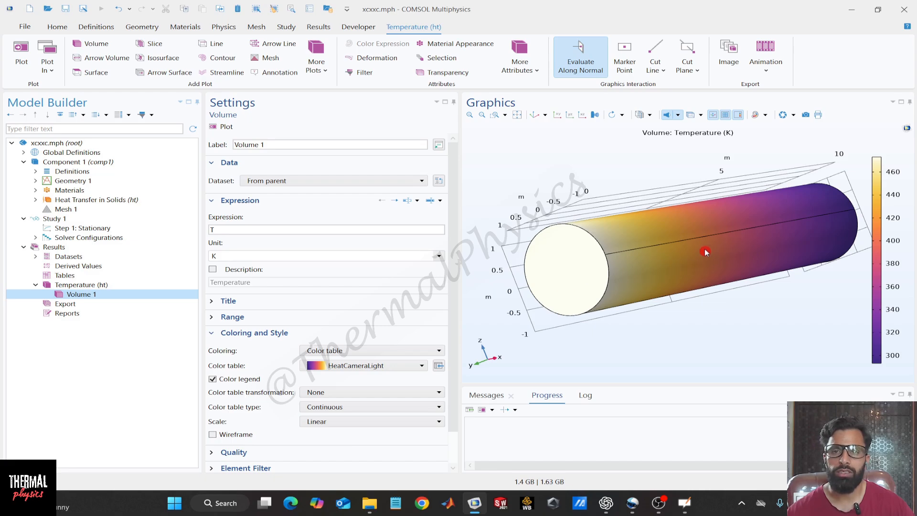
{"action": "left_click", "coordinate": [422, 365]}
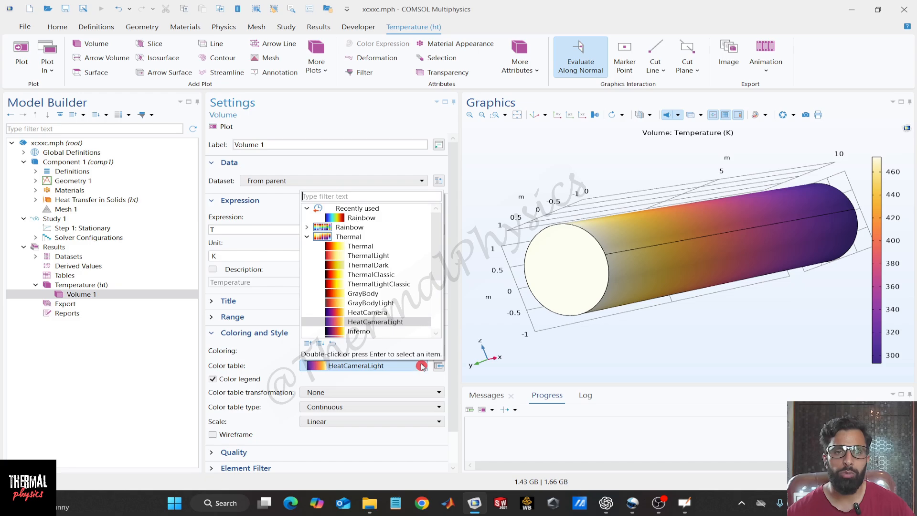
{"action": "double_click", "coordinate": [399, 219]}
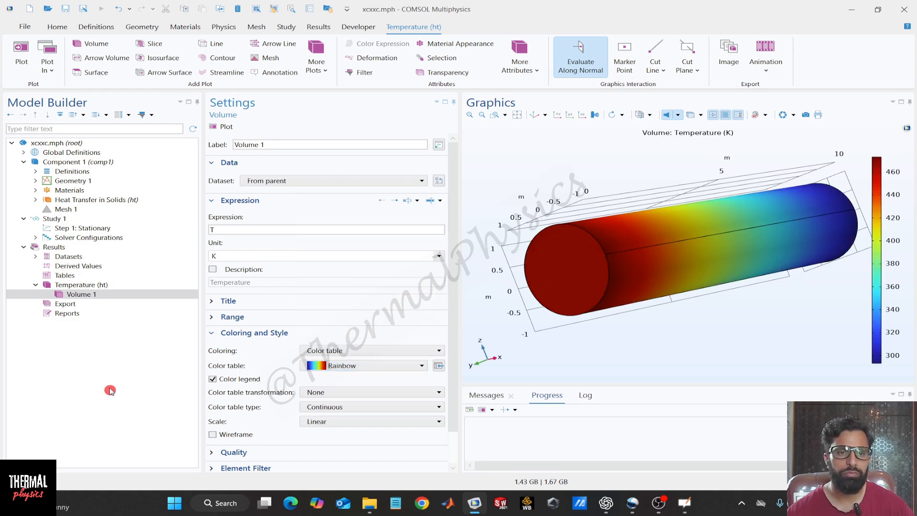
{"action": "left_click", "coordinate": [35, 284]}
{"action": "left_click", "coordinate": [79, 363]}
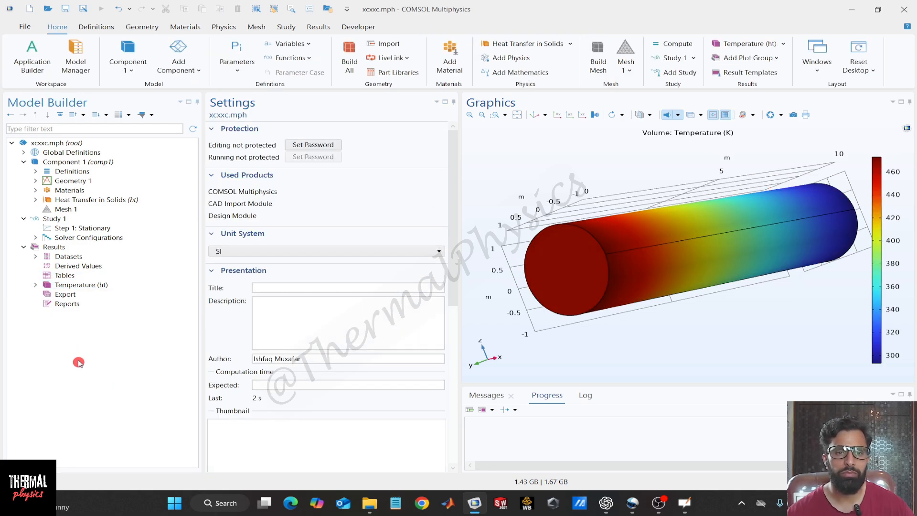
Show maximum and minimum values, titles and units in the temperature plot's color legend
{"action": "mouse_move", "coordinate": [515, 181]}
{"action": "left_mouse_down"}
{"action": "mouse_move", "coordinate": [506, 189]}
{"action": "mouse_move", "coordinate": [518, 181]}
{"action": "left_mouse_up"}
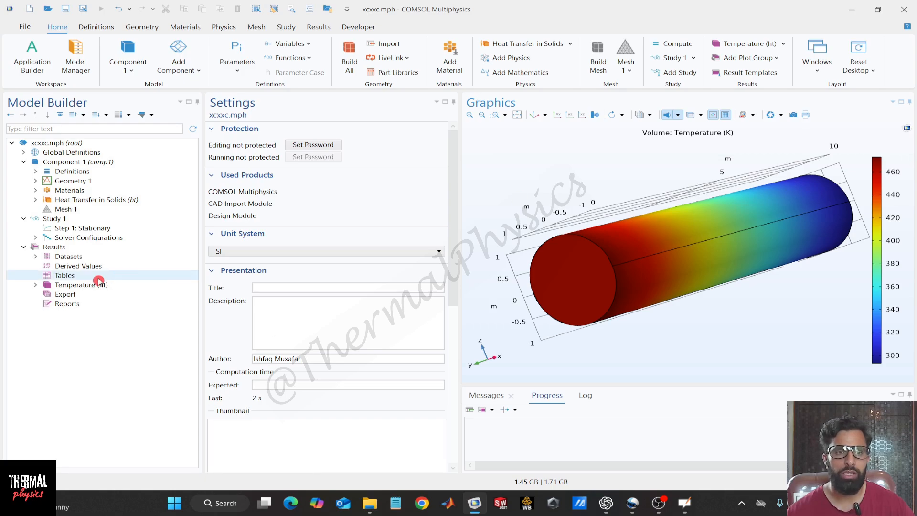
{"action": "left_click", "coordinate": [80, 285]}
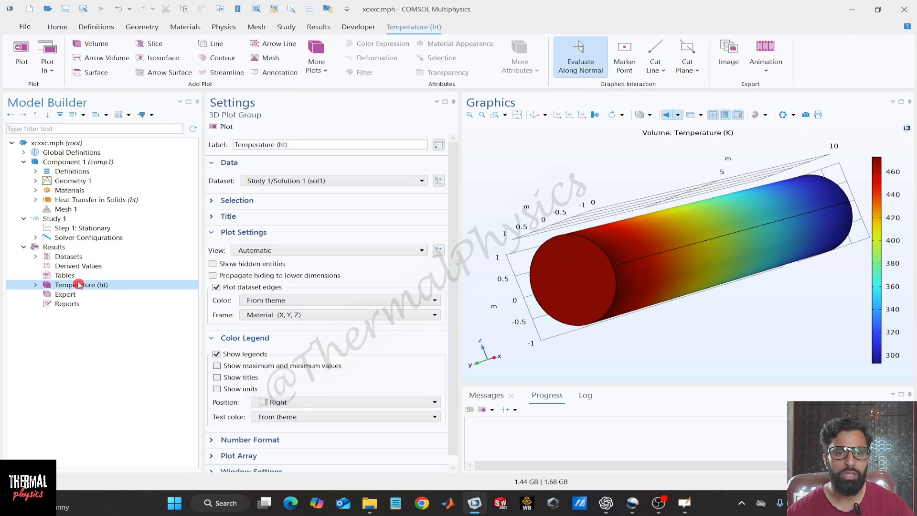
{"action": "left_click", "coordinate": [217, 365]}
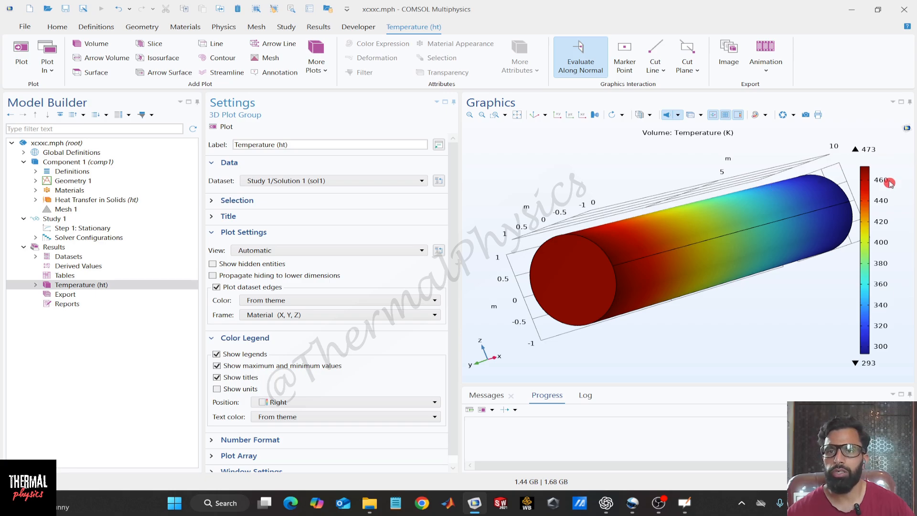
{"action": "left_click", "coordinate": [218, 389]}
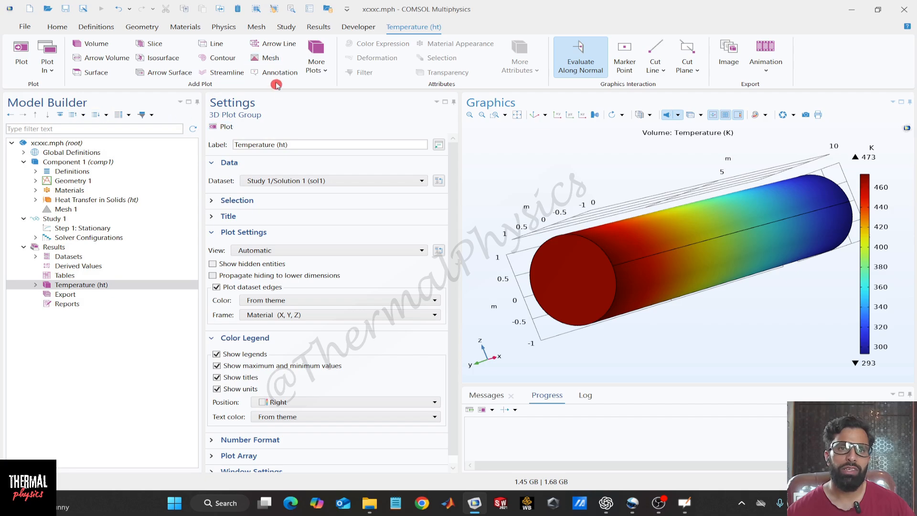
Review the Derived Values, Stationary study step, Materials, Definitions and Geometry 1 nodes of the model
{"action": "left_click", "coordinate": [103, 183]}
{"action": "left_click", "coordinate": [98, 266]}
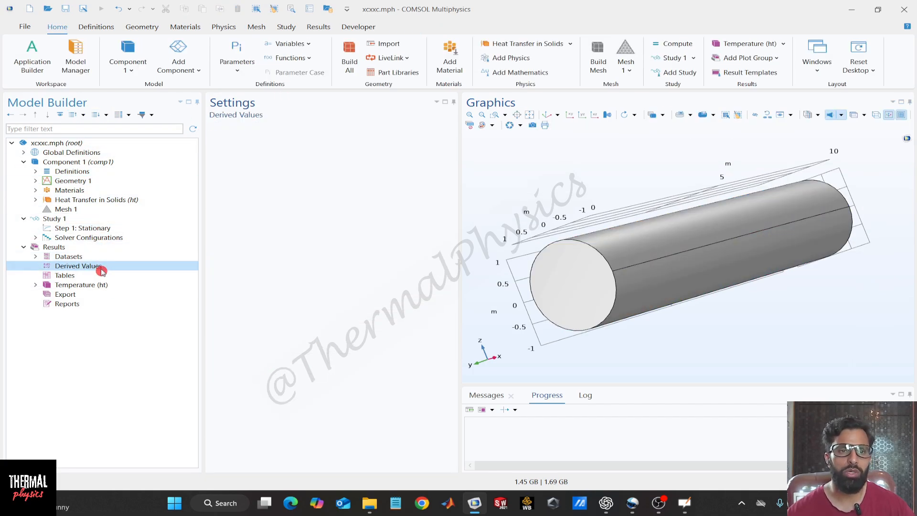
{"action": "left_click", "coordinate": [99, 231]}
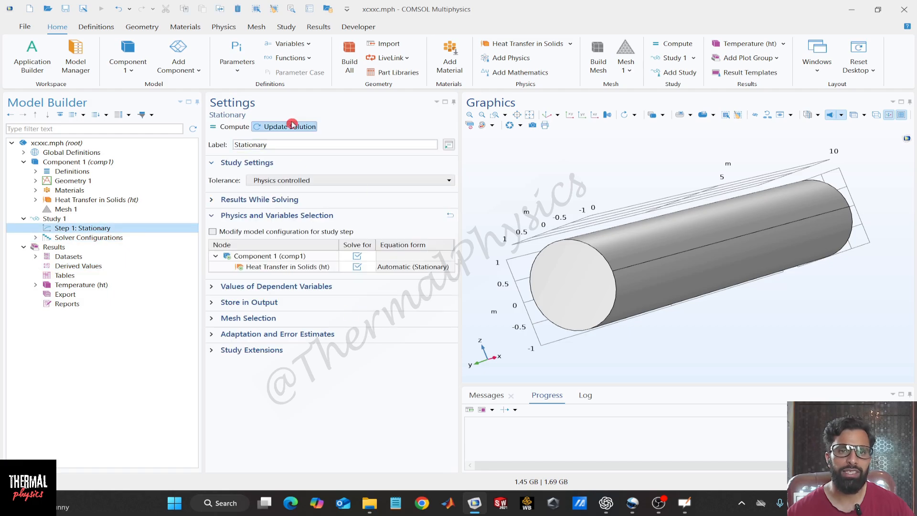
{"action": "left_click", "coordinate": [71, 191]}
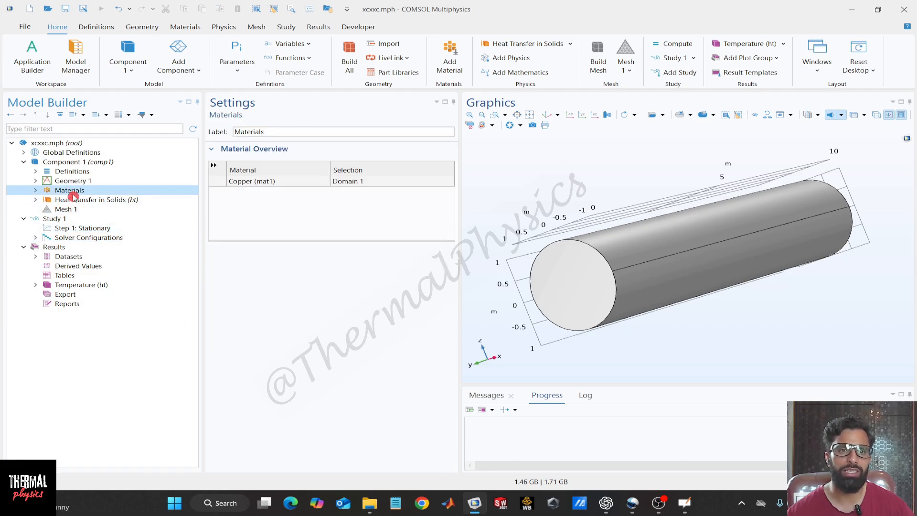
{"action": "left_click", "coordinate": [69, 174]}
{"action": "left_click", "coordinate": [69, 181]}
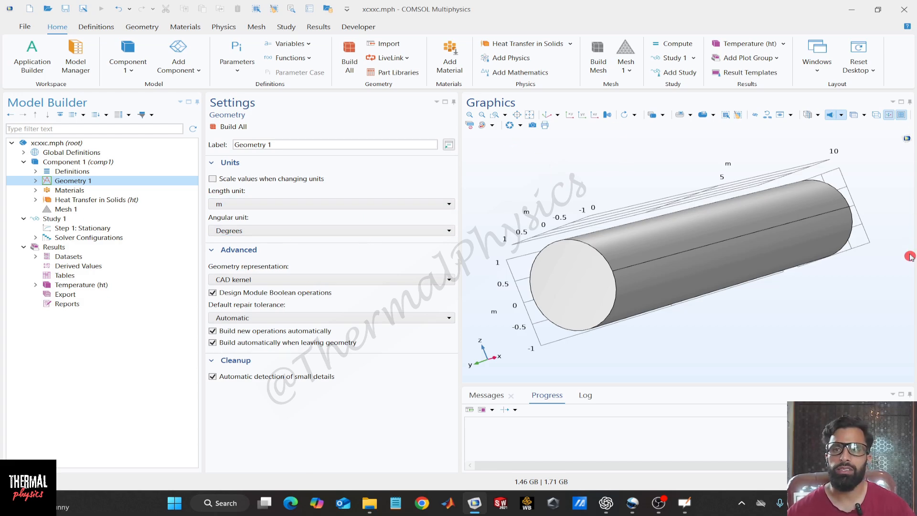
Rotate the cylinder geometry to view it from different angles
{"action": "left_click", "coordinate": [531, 204]}
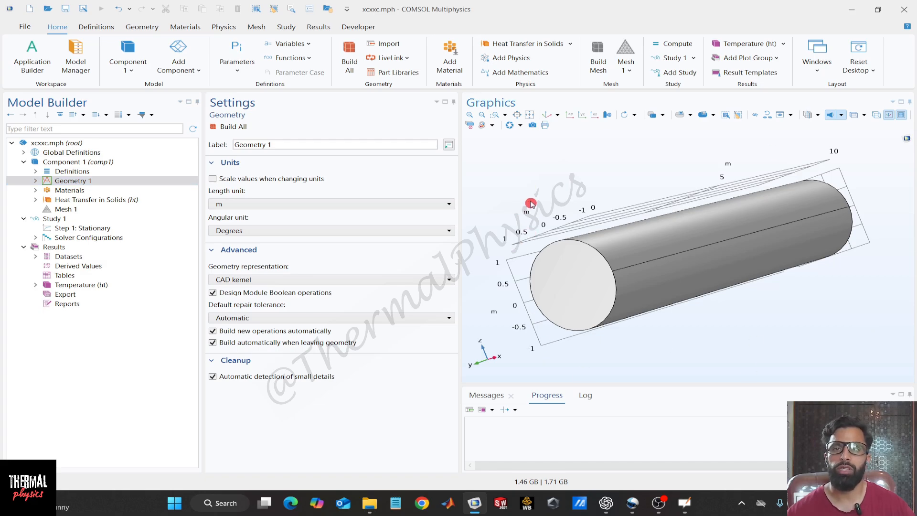
{"action": "left_click_drag", "start_coordinate": [532, 204], "coordinate": [554, 270]}
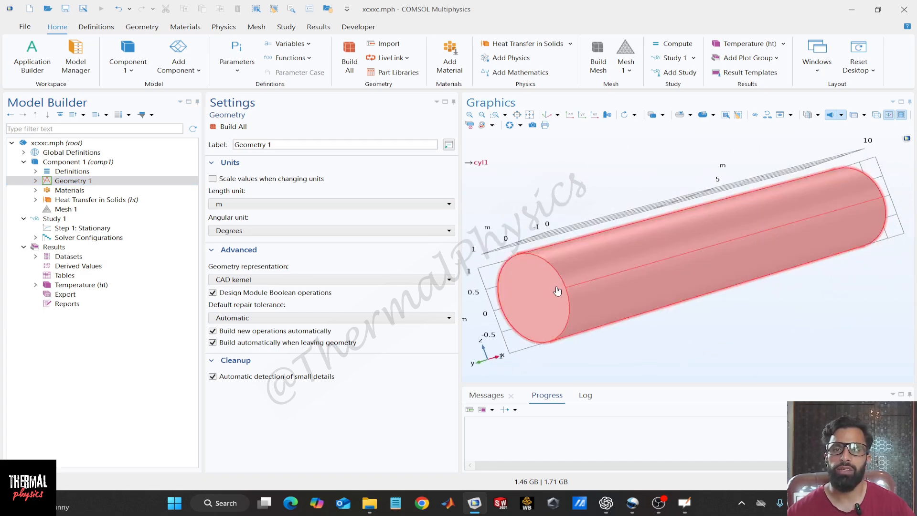
{"action": "left_click", "coordinate": [549, 290]}
{"action": "left_click", "coordinate": [555, 286]}
{"action": "mouse_move", "coordinate": [530, 197]}
{"action": "left_mouse_down"}
{"action": "mouse_move", "coordinate": [544, 171]}
{"action": "mouse_move", "coordinate": [533, 190]}
{"action": "left_mouse_up"}
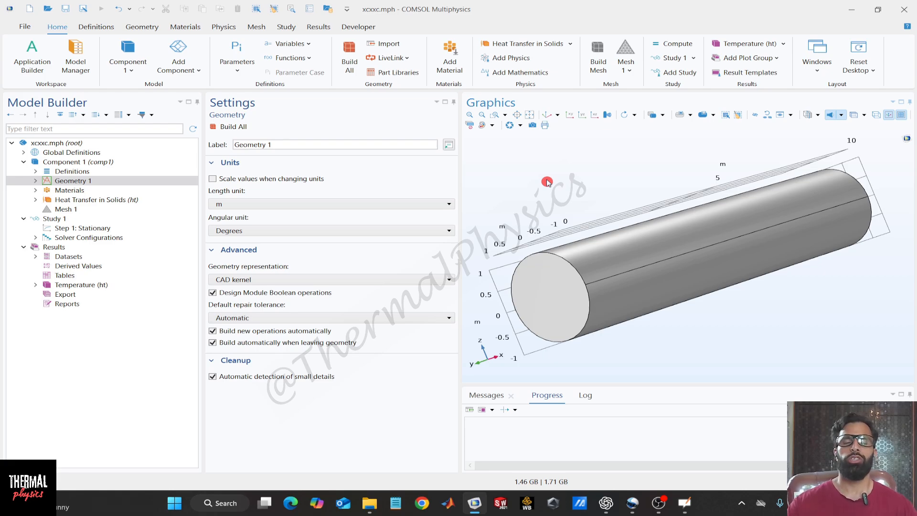
Examine the cylinder at different zoom levels, magnify the edge of its end face with Zoom Box, and fit the whole geometry with Zoom Extents
{"action": "left_click", "coordinate": [470, 115]}
{"action": "left_click", "coordinate": [482, 115]}
{"action": "left_click", "coordinate": [482, 115]}
{"action": "left_click", "coordinate": [482, 115]}
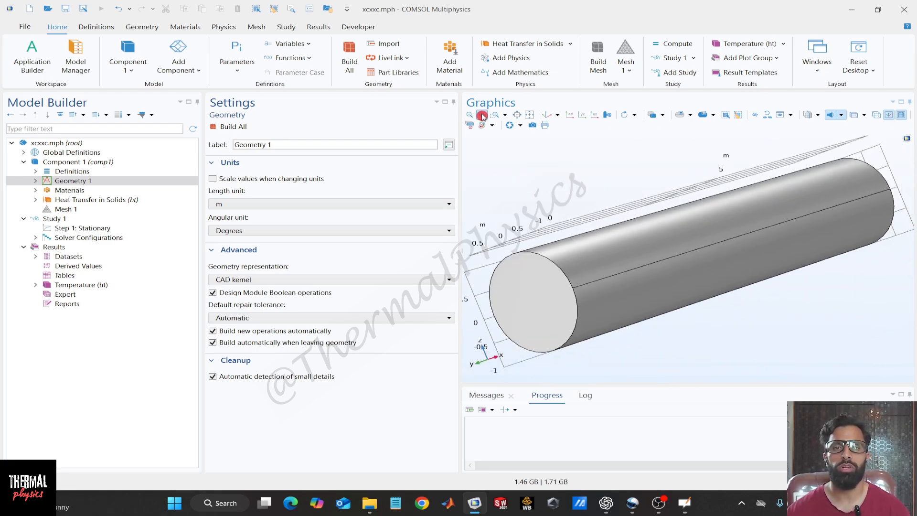
{"action": "left_click", "coordinate": [642, 286]}
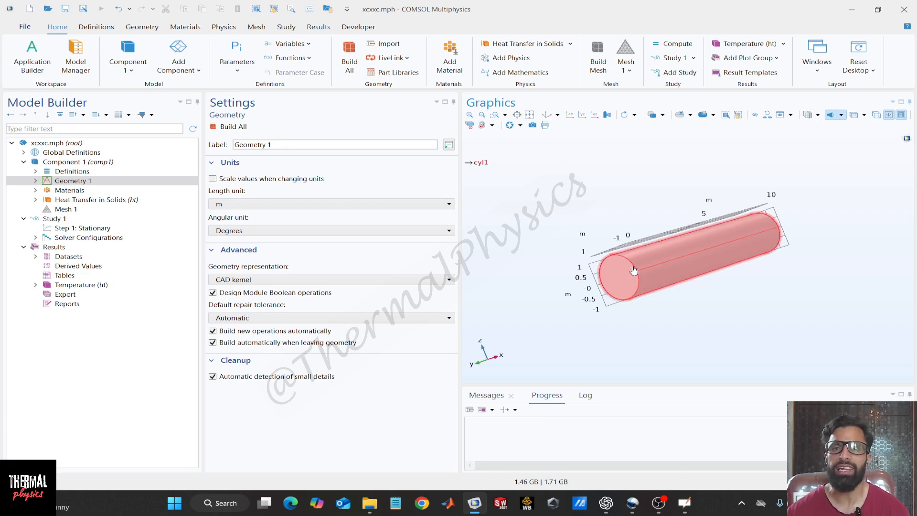
{"action": "left_click", "coordinate": [495, 115]}
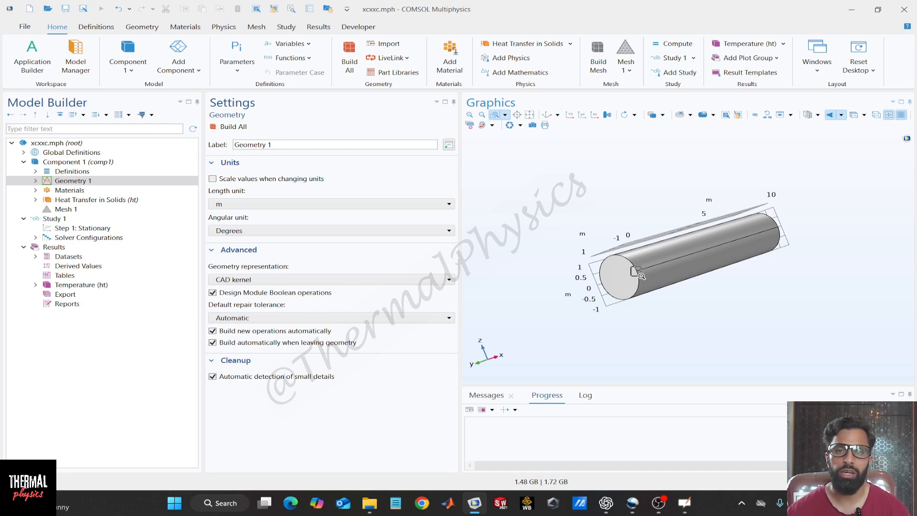
{"action": "left_click_drag", "start_coordinate": [638, 274], "coordinate": [643, 278]}
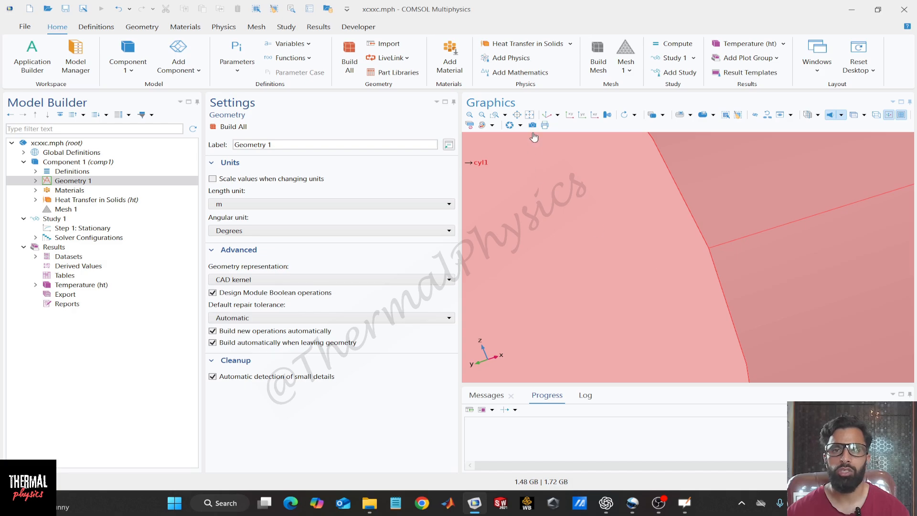
{"action": "left_click", "coordinate": [531, 115]}
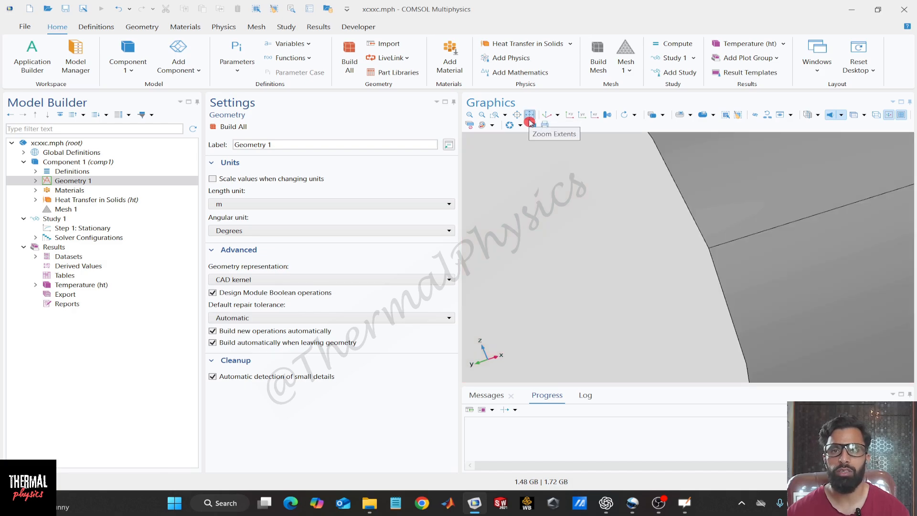
Fit the whole cylinder with Zoom Extents and examine it in the default 3D view and the YX, ZY and ZX views
{"action": "left_click", "coordinate": [530, 117]}
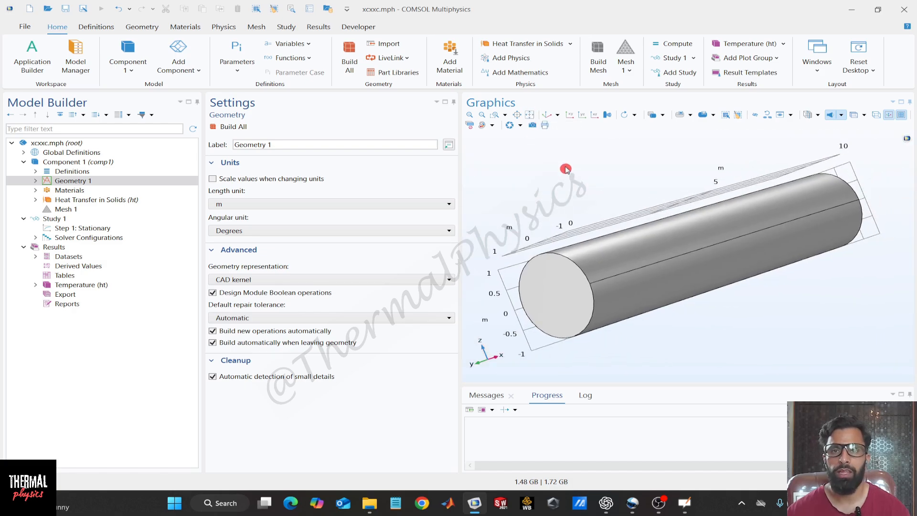
{"action": "left_click", "coordinate": [556, 120]}
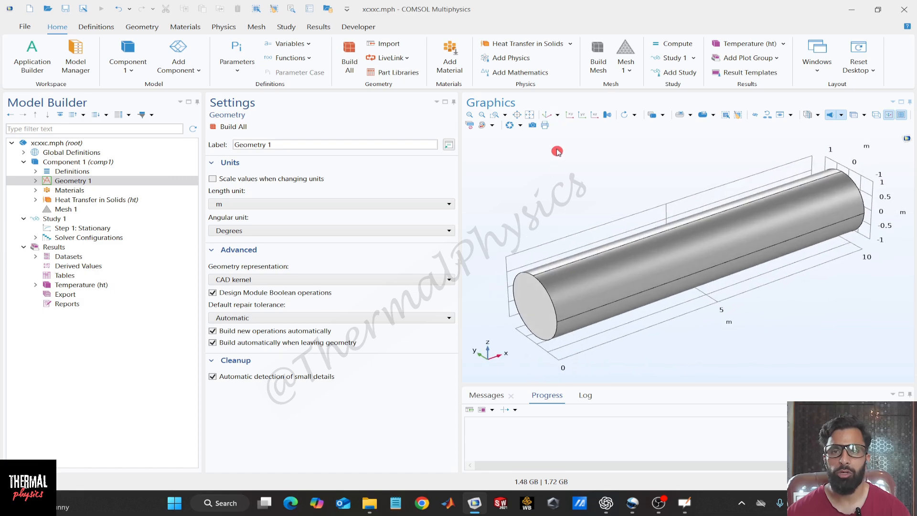
{"action": "left_click", "coordinate": [559, 118]}
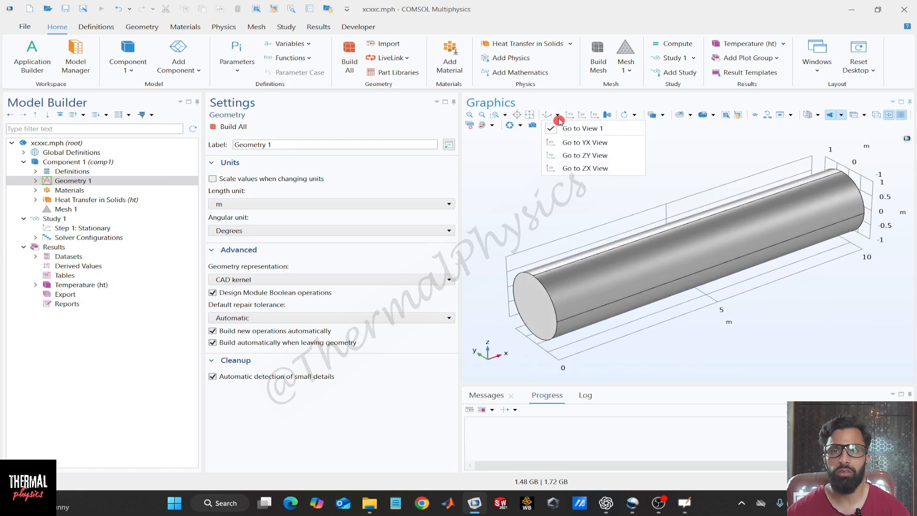
{"action": "left_click", "coordinate": [574, 142]}
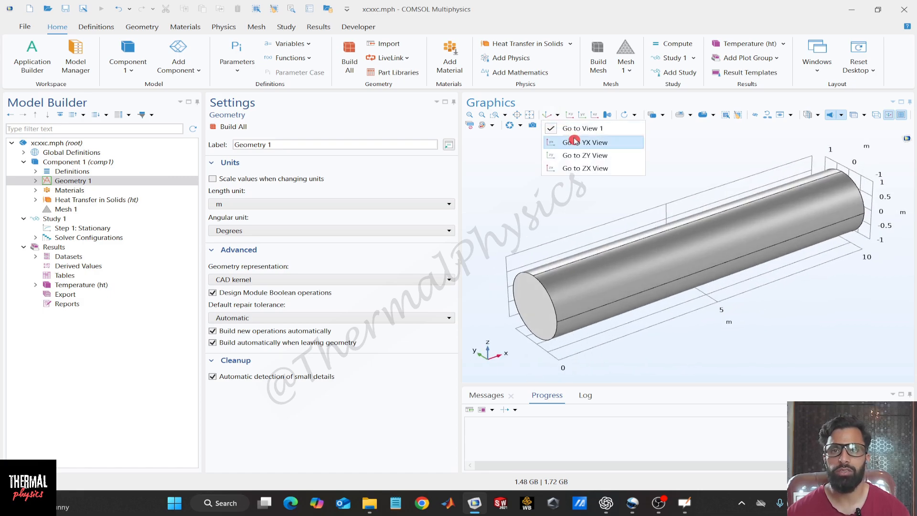
{"action": "left_click", "coordinate": [557, 115]}
{"action": "left_click", "coordinate": [572, 156]}
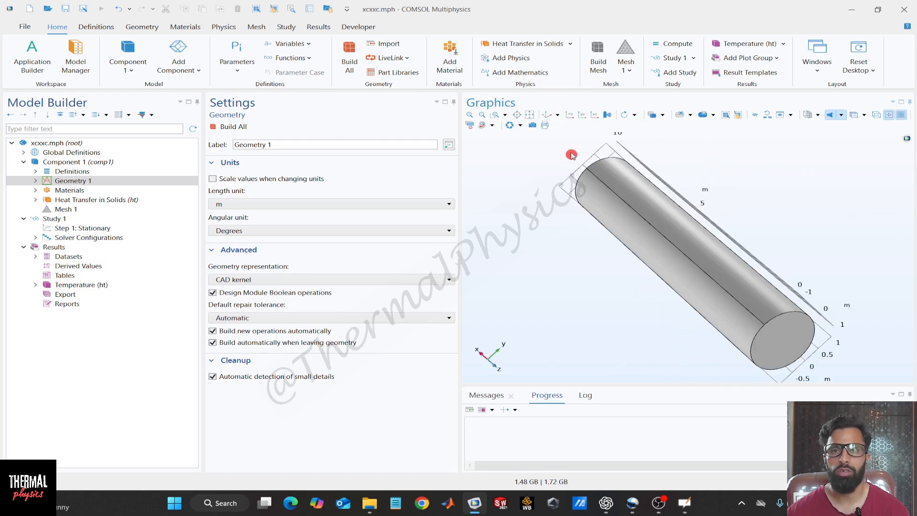
{"action": "left_click", "coordinate": [546, 115]}
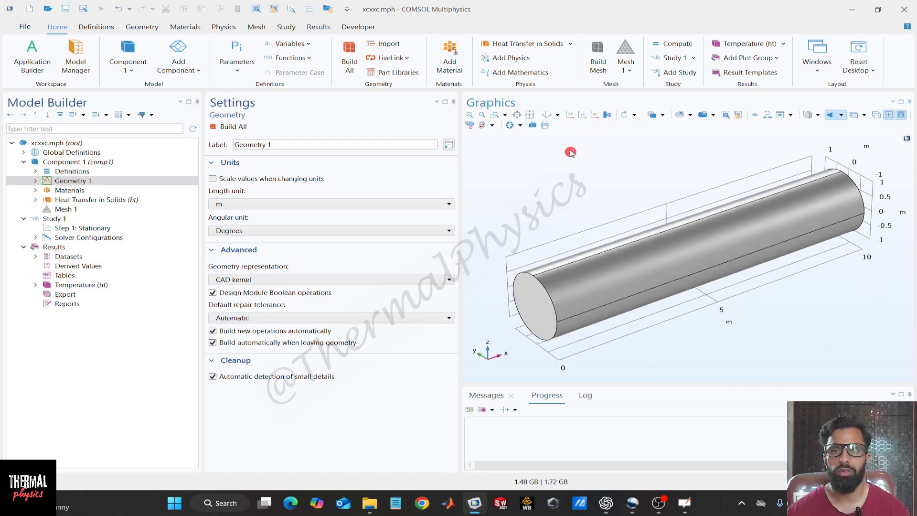
{"action": "left_click", "coordinate": [558, 115]}
{"action": "left_click", "coordinate": [566, 168]}
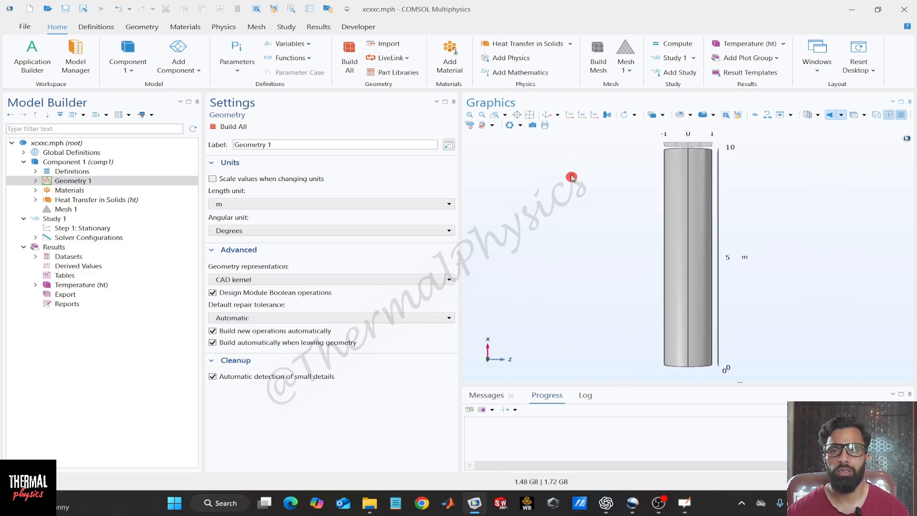
View the cylinder in the XY and XZ planes and return to the default 3D view
{"action": "left_click", "coordinate": [570, 115]}
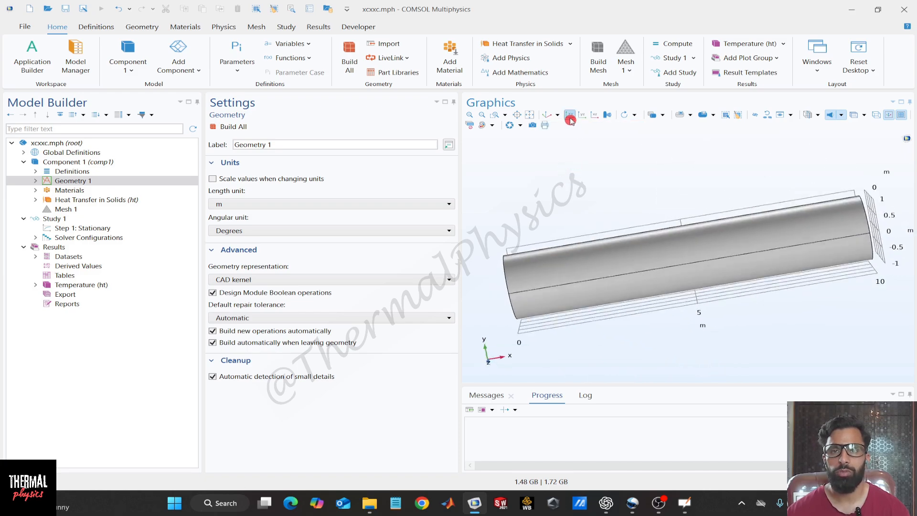
{"action": "left_click", "coordinate": [595, 116]}
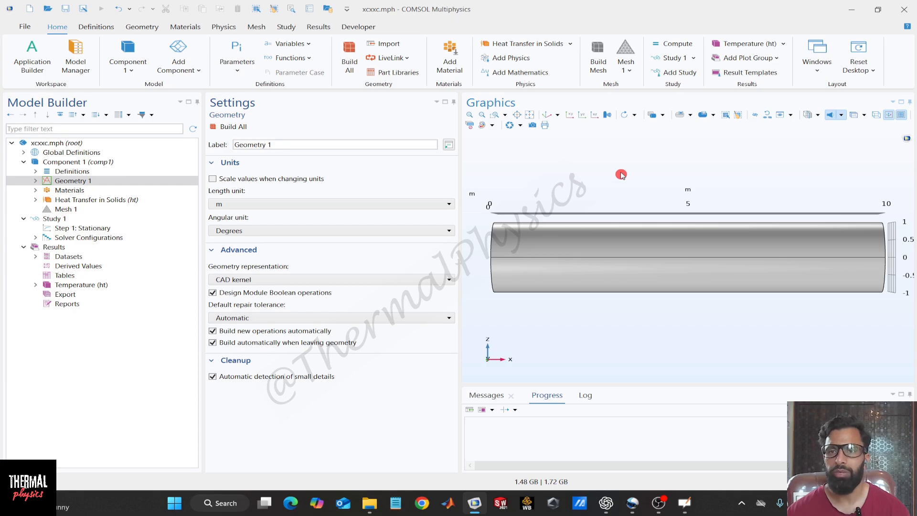
{"action": "left_click", "coordinate": [546, 117]}
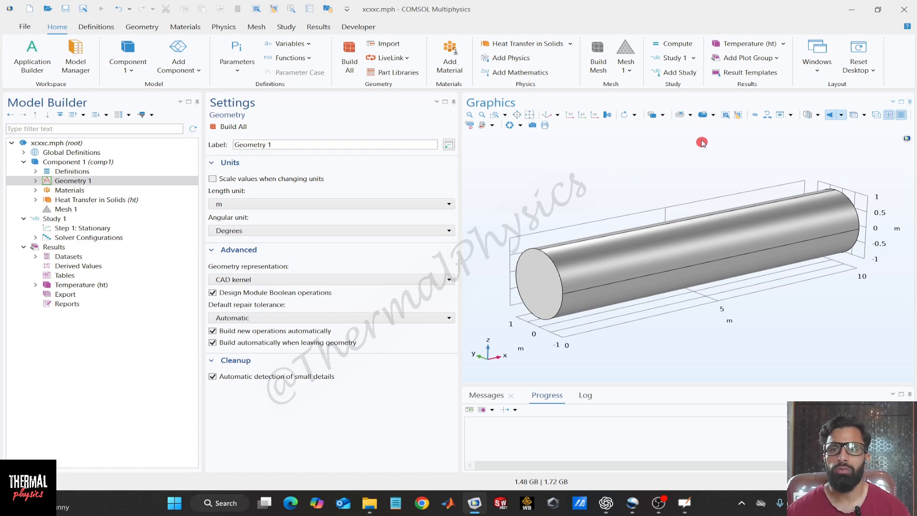
Select the entire cylinder geometry and clear the selection
{"action": "left_click", "coordinate": [725, 115]}
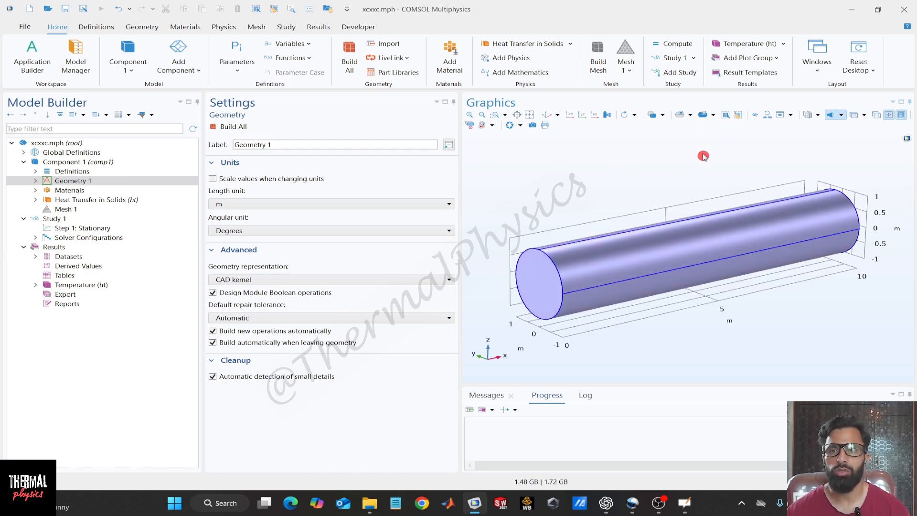
{"action": "left_click", "coordinate": [738, 115]}
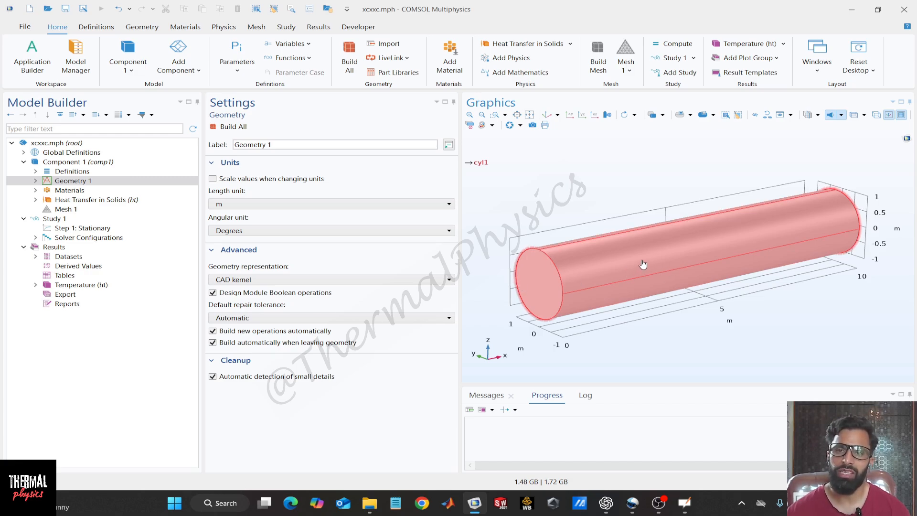
Section the cylinder with a clip plane shifted along its axis, and delete the clip plane
{"action": "left_click", "coordinate": [816, 116]}
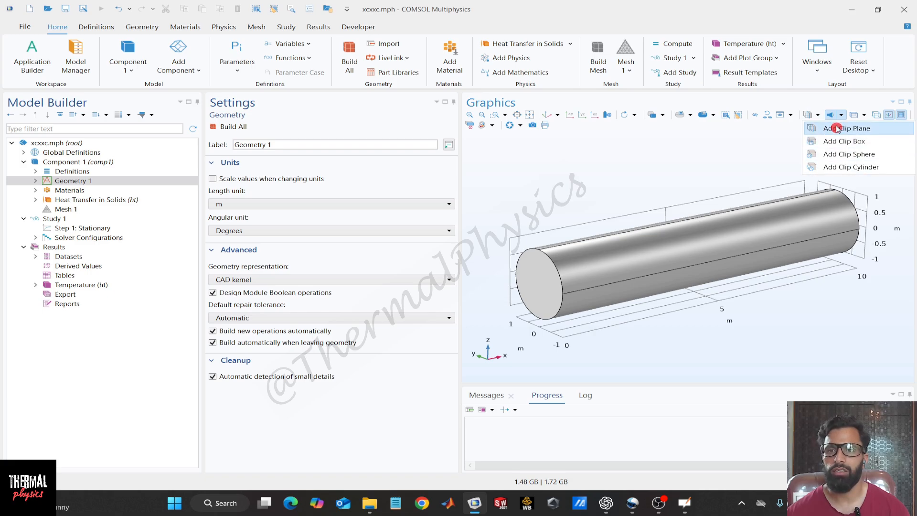
{"action": "left_click", "coordinate": [837, 128]}
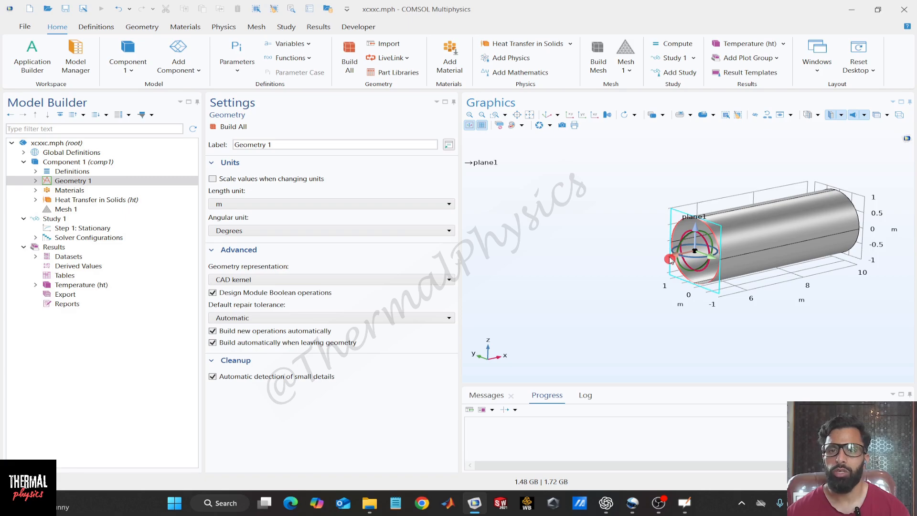
{"action": "left_click_drag", "start_coordinate": [670, 259], "coordinate": [707, 245]}
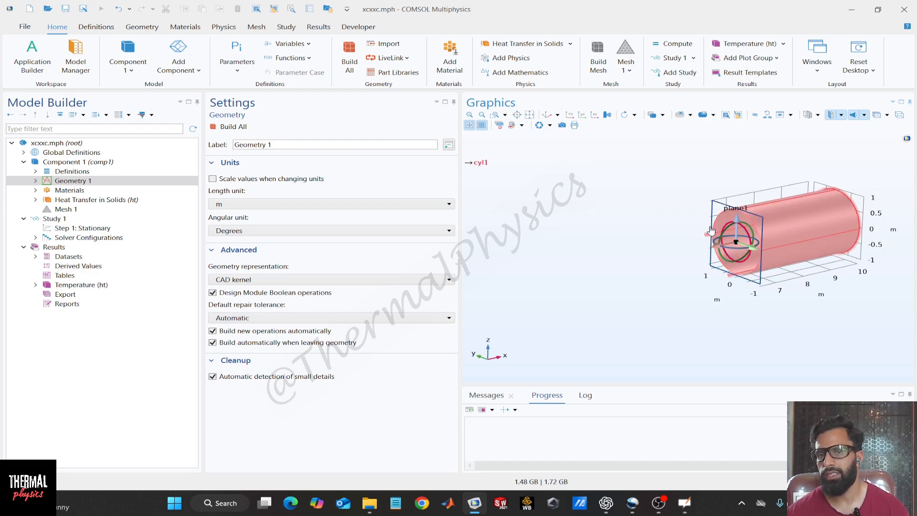
{"action": "left_click", "coordinate": [816, 118]}
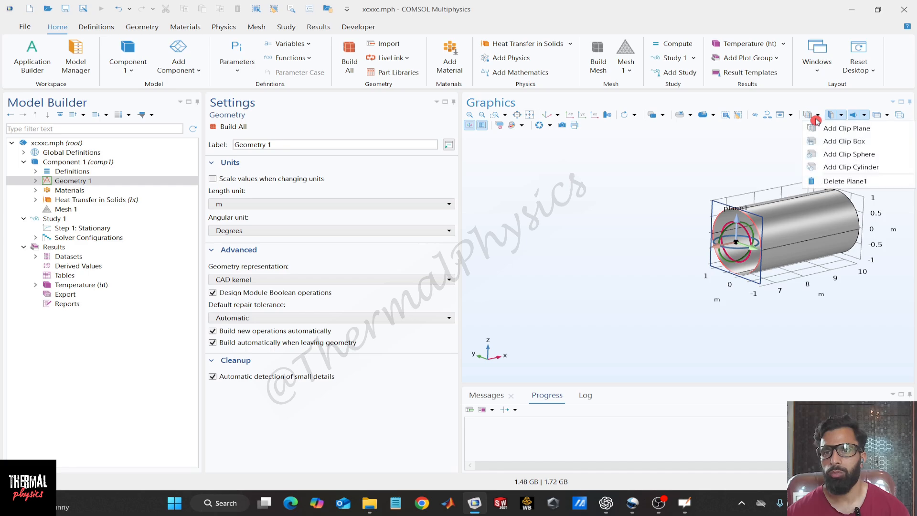
{"action": "left_click", "coordinate": [826, 182]}
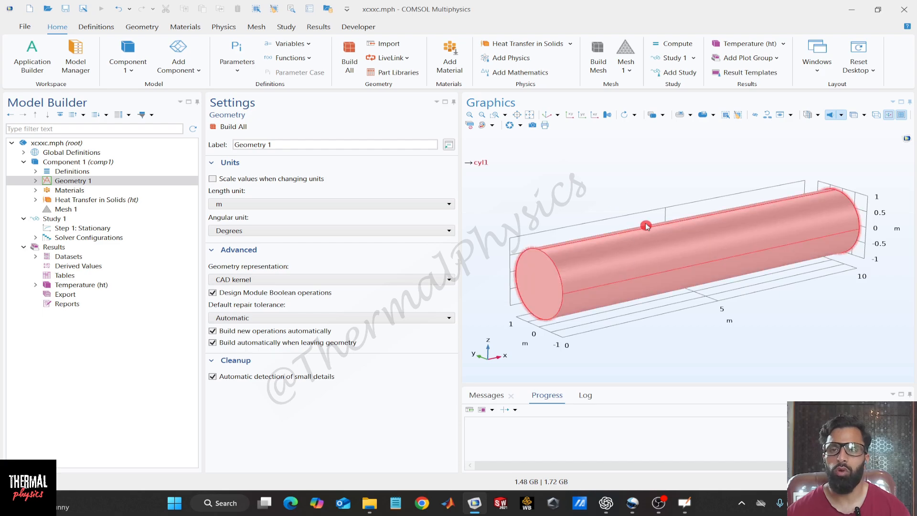
Turn on transparency to see through the cylinder while rotating it, and turn transparency off
{"action": "left_click", "coordinate": [864, 122]}
{"action": "left_click_drag", "start_coordinate": [585, 173], "coordinate": [592, 162]}
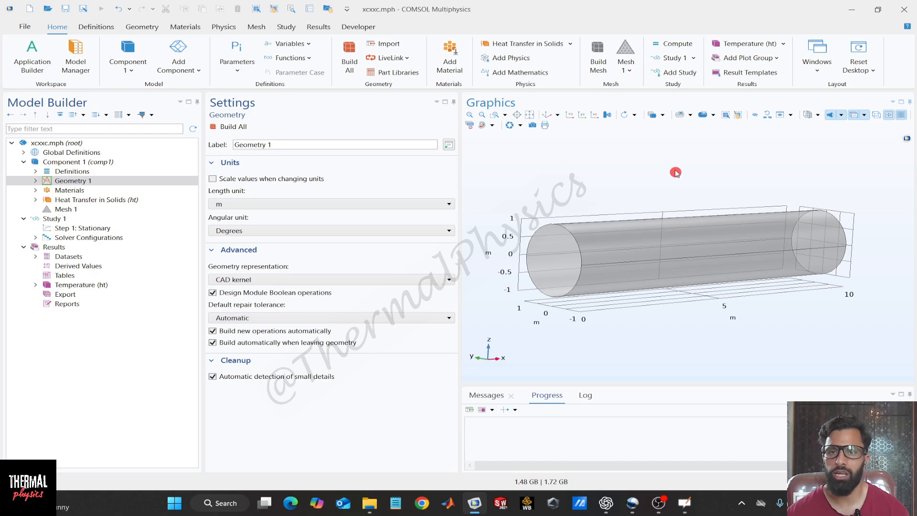
{"action": "left_click", "coordinate": [855, 115]}
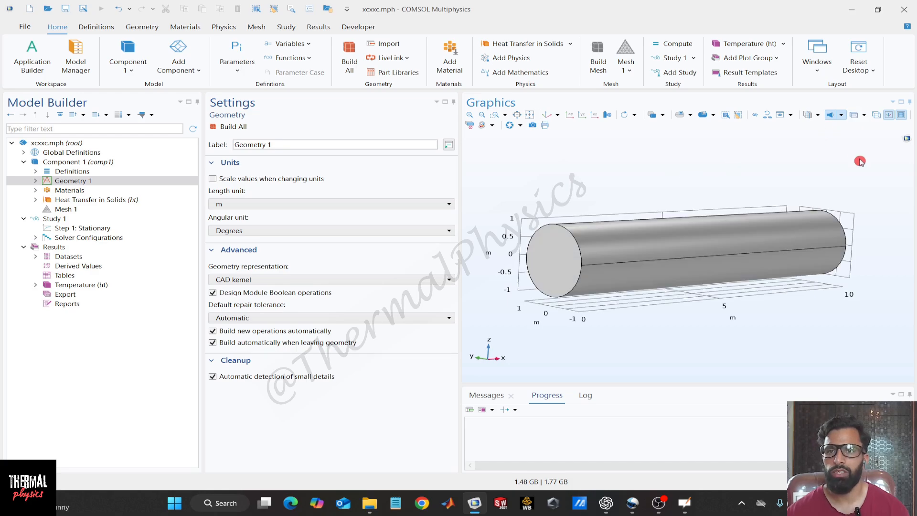
Show the cylinder in wireframe rendering, hide and restore the grid, and return to the solid rendering
{"action": "left_click", "coordinate": [877, 116]}
{"action": "left_click_drag", "start_coordinate": [616, 177], "coordinate": [622, 174]}
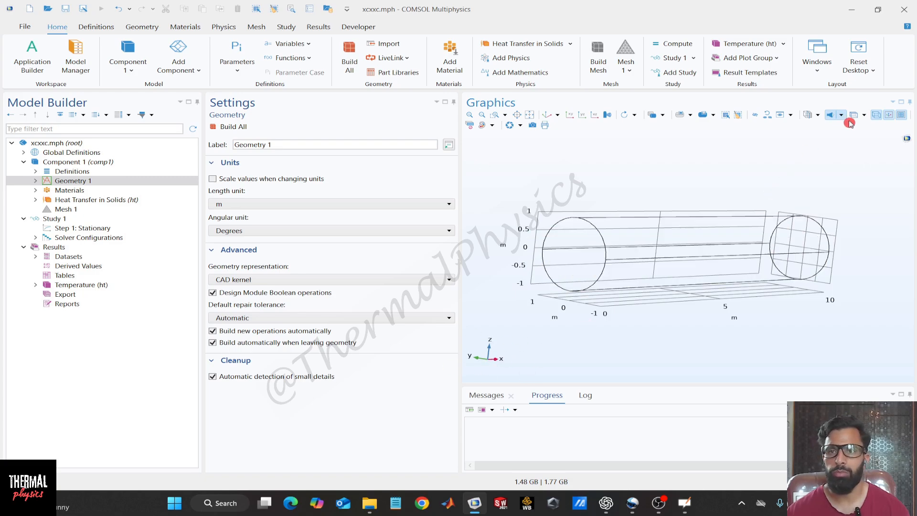
{"action": "left_click", "coordinate": [889, 118]}
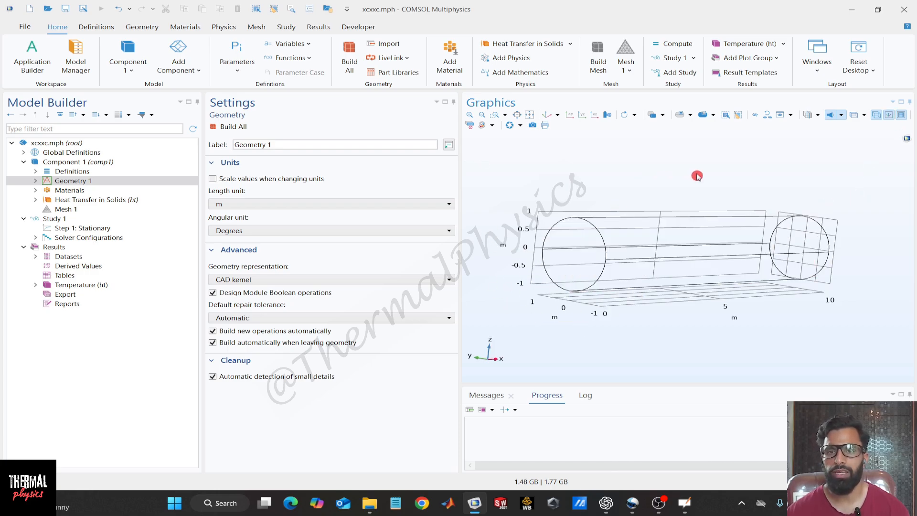
{"action": "left_click", "coordinate": [901, 114]}
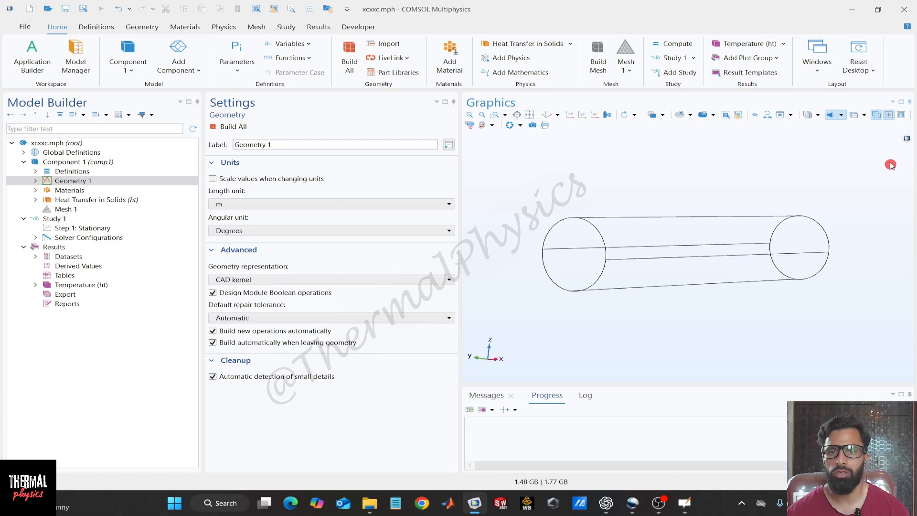
{"action": "left_click", "coordinate": [902, 115]}
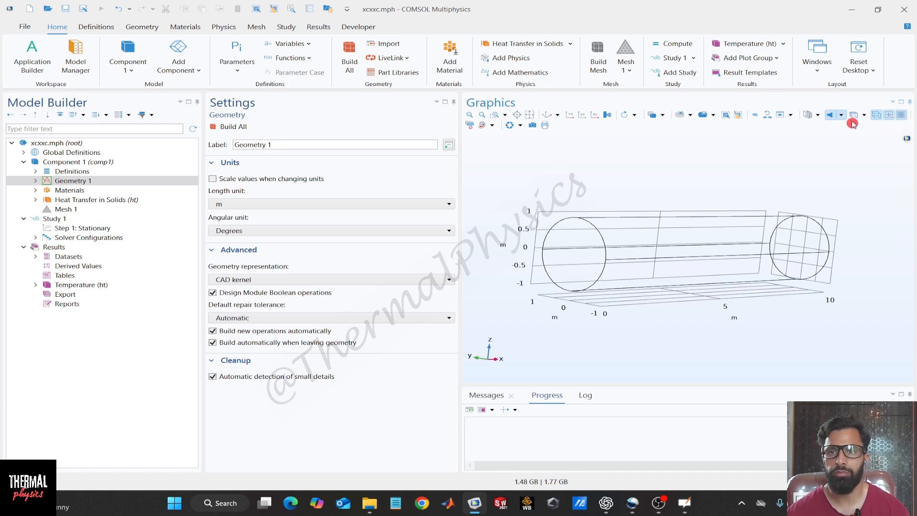
{"action": "left_click", "coordinate": [876, 115]}
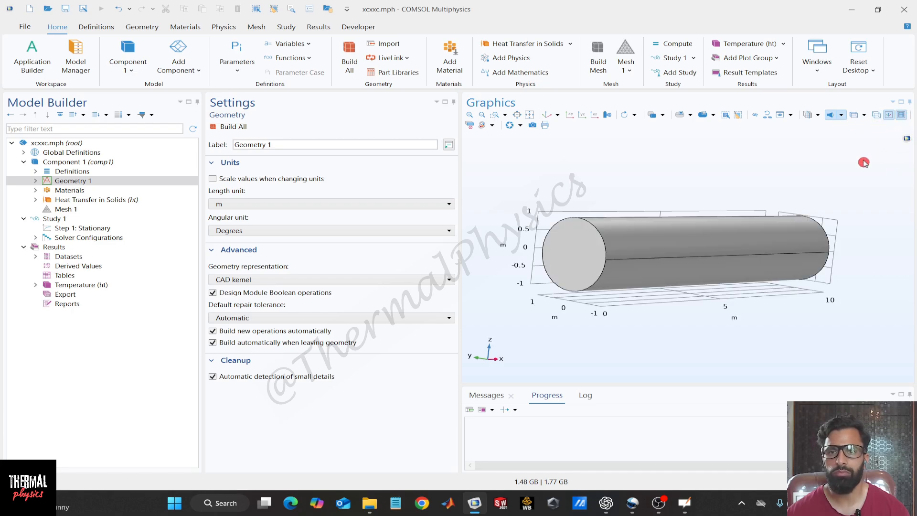
{"action": "left_click", "coordinate": [808, 118]}
{"action": "left_click_drag", "start_coordinate": [614, 164], "coordinate": [613, 173]}
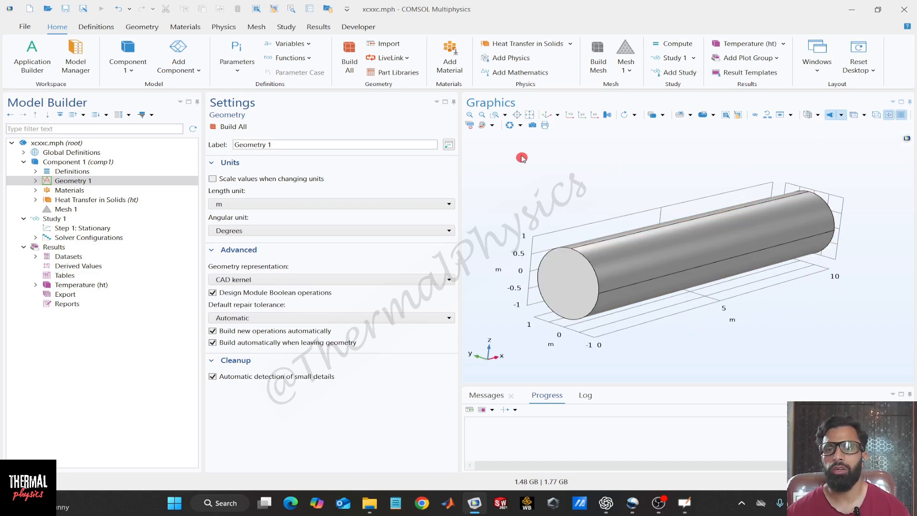
Review the Image Snapshot options, its export file browser and the Print options, and close them without exporting or printing
{"action": "left_click", "coordinate": [532, 126]}
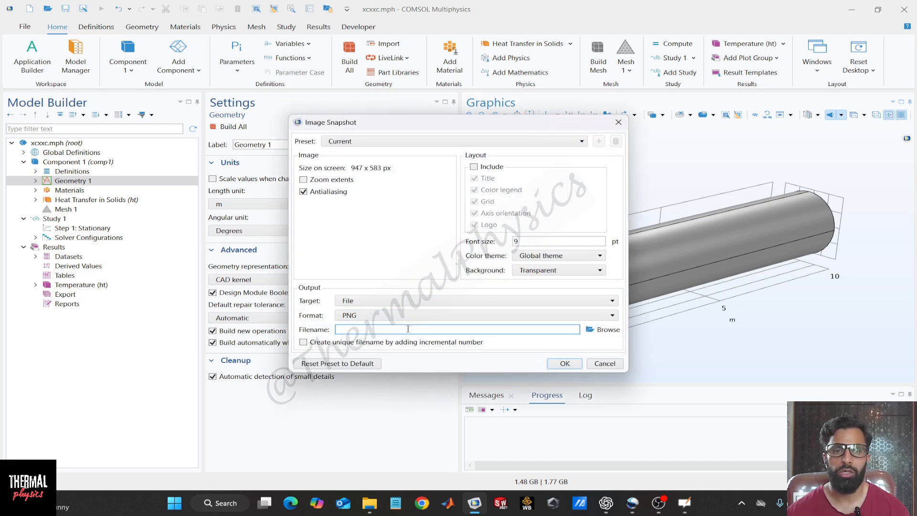
{"action": "left_click", "coordinate": [604, 329]}
{"action": "scroll", "coordinate": [331, 265], "scroll_direction": "down", "scroll_amount": 5}
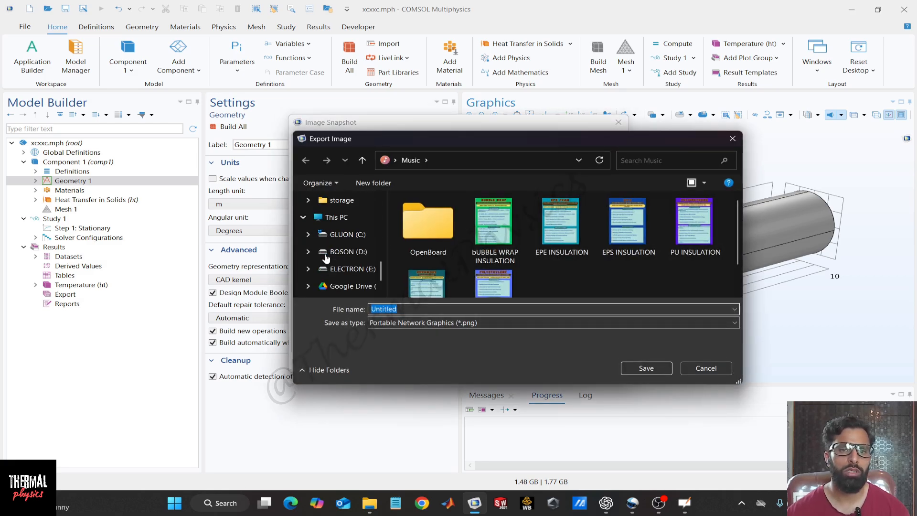
{"action": "left_click", "coordinate": [717, 368]}
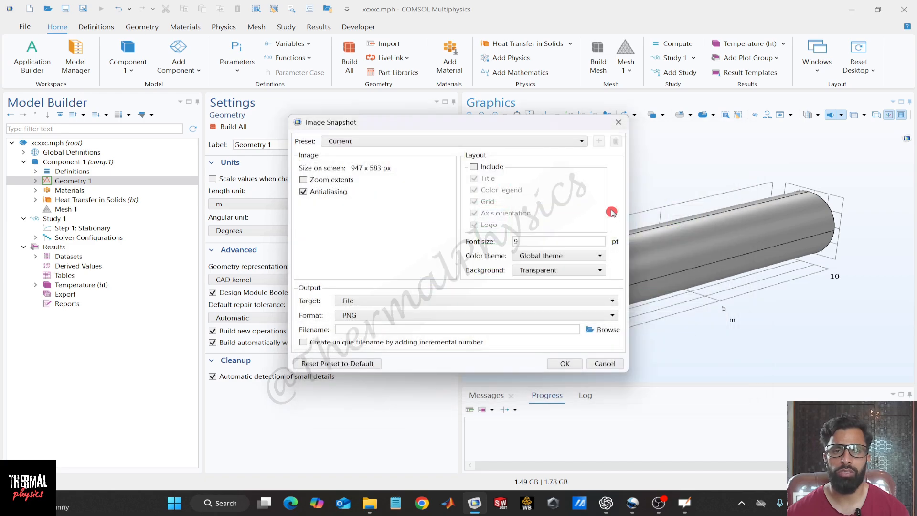
{"action": "left_click", "coordinate": [621, 123]}
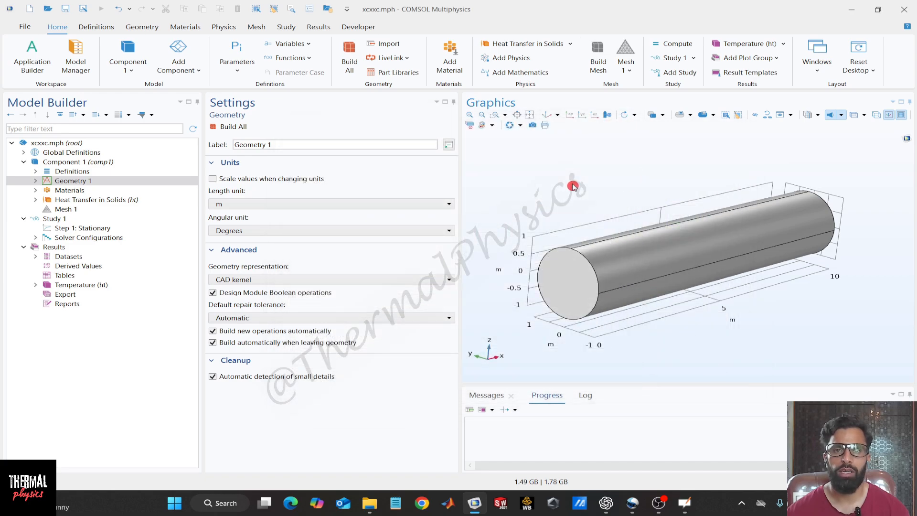
{"action": "left_click", "coordinate": [545, 125]}
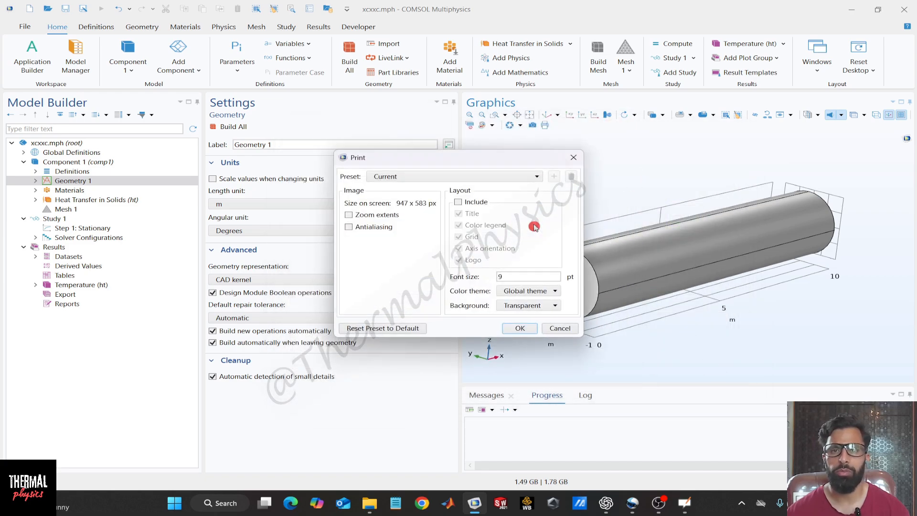
{"action": "left_click", "coordinate": [573, 157]}
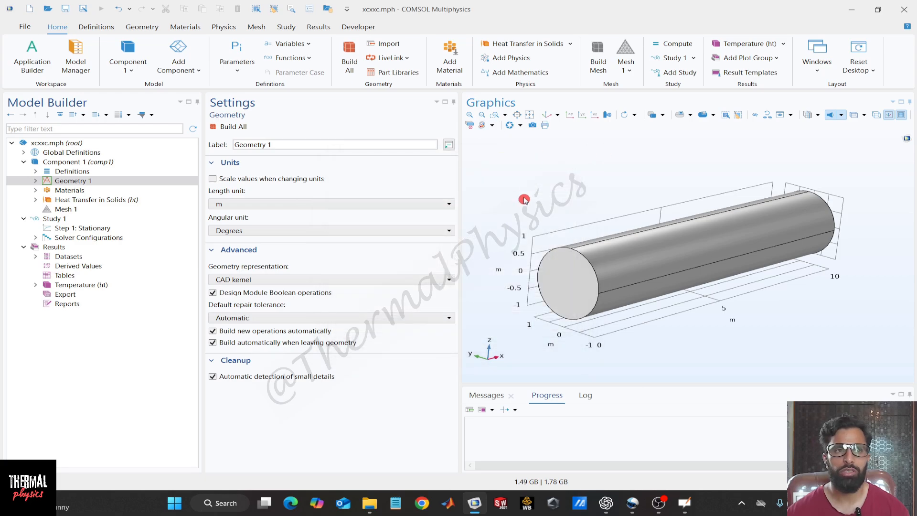
Try the Dark color theme in the graphics window and restore the default light color theme
{"action": "left_click", "coordinate": [492, 125]}
{"action": "left_click", "coordinate": [509, 204]}
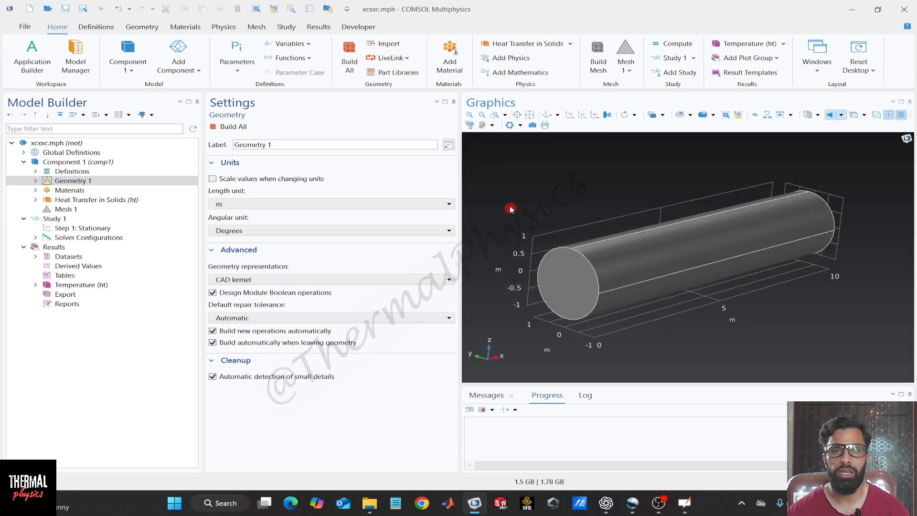
{"action": "left_click", "coordinate": [491, 125]}
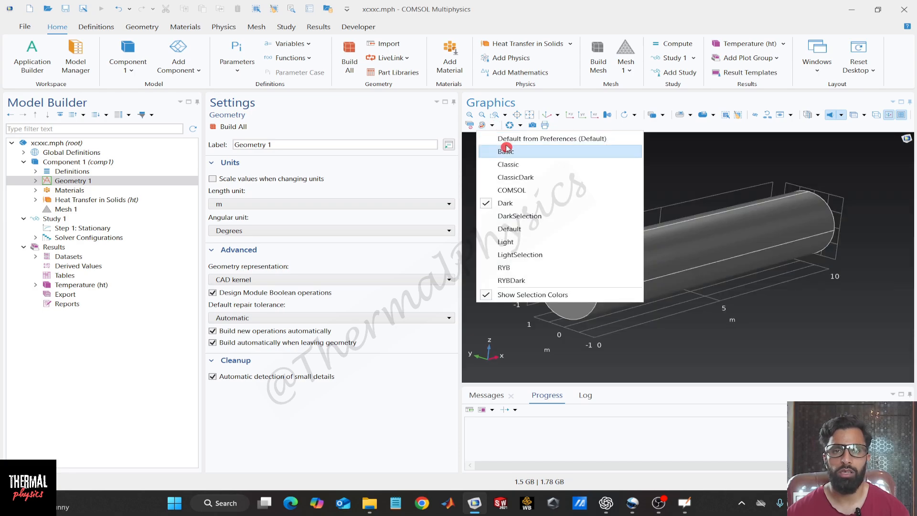
{"action": "left_click", "coordinate": [502, 142]}
{"action": "left_click", "coordinate": [492, 125]}
{"action": "left_click", "coordinate": [535, 190]}
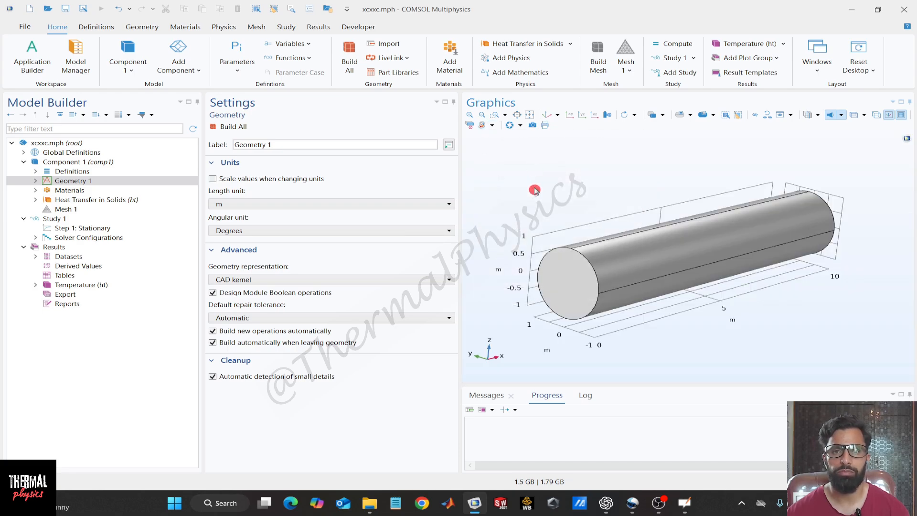
{"action": "left_click_drag", "start_coordinate": [534, 190], "coordinate": [530, 196]}
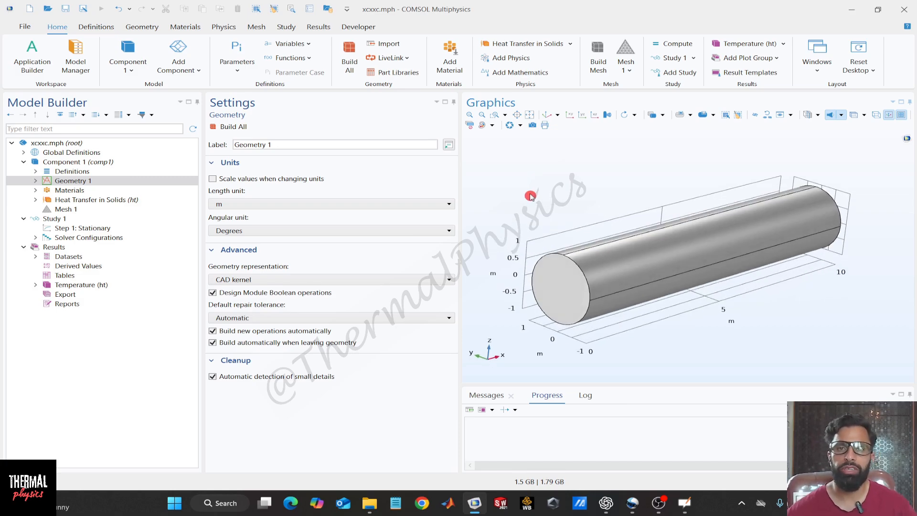
Review the model's messages and read through the stationary solver's log, and return to the solver progress information
{"action": "left_click", "coordinate": [479, 396]}
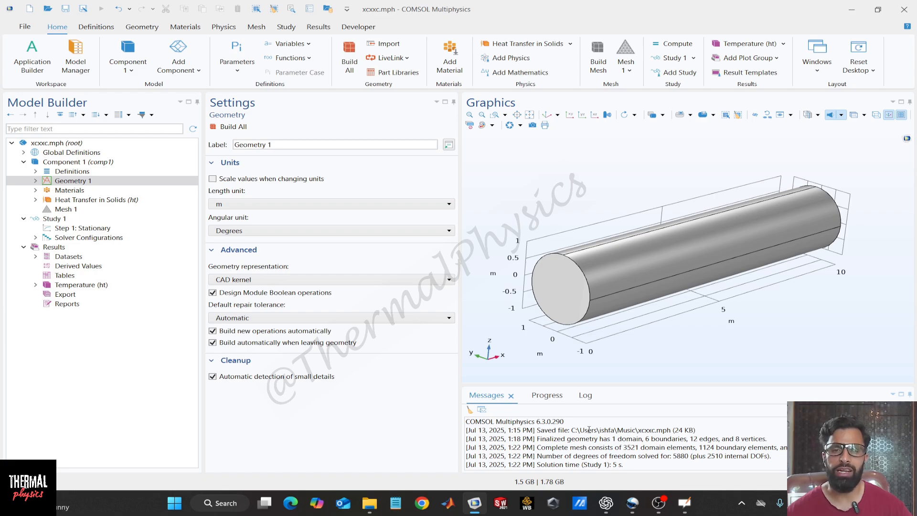
{"action": "left_click", "coordinate": [588, 396]}
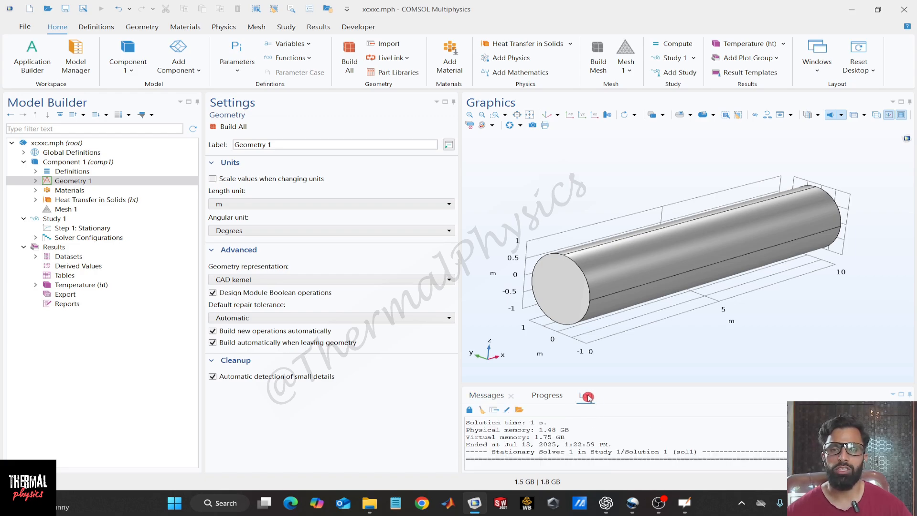
{"action": "scroll", "coordinate": [573, 432], "scroll_direction": "up", "scroll_amount": 5}
{"action": "scroll", "coordinate": [573, 435], "scroll_direction": "down", "scroll_amount": 5}
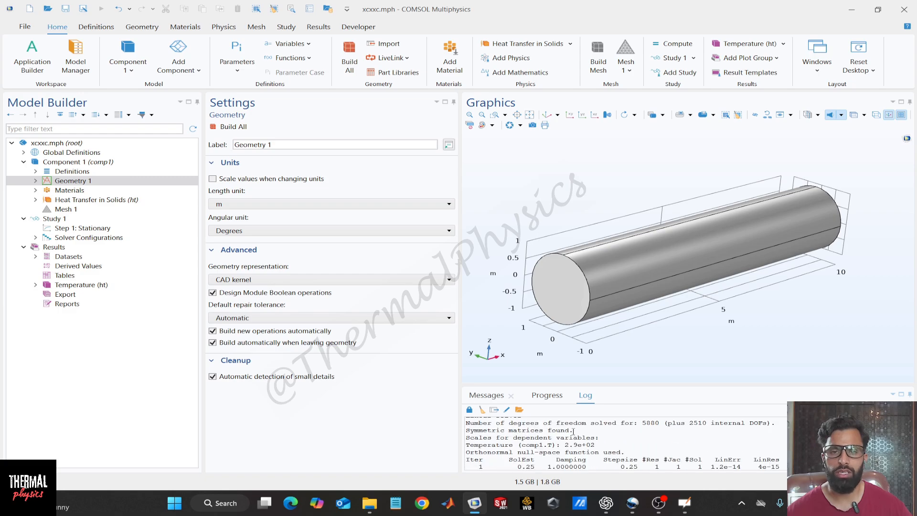
{"action": "scroll", "coordinate": [573, 437], "scroll_direction": "up", "scroll_amount": 5}
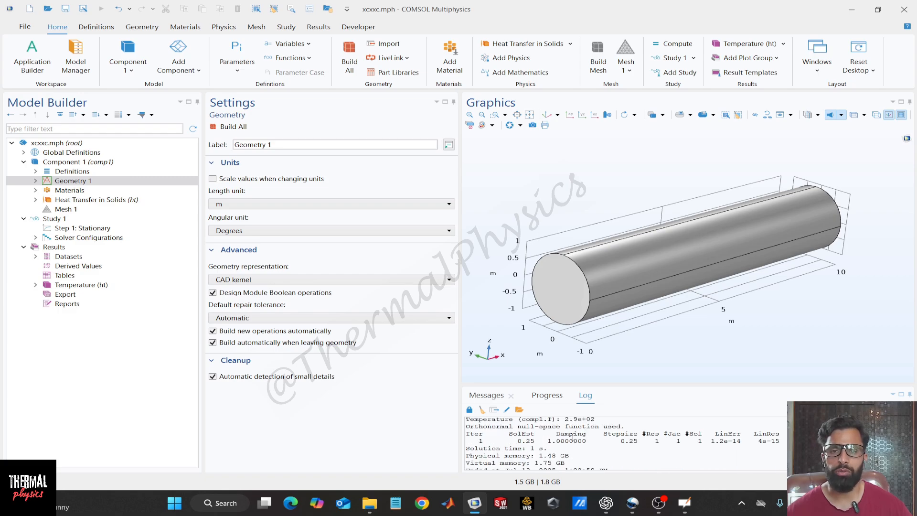
{"action": "scroll", "coordinate": [571, 437], "scroll_direction": "down", "scroll_amount": 5}
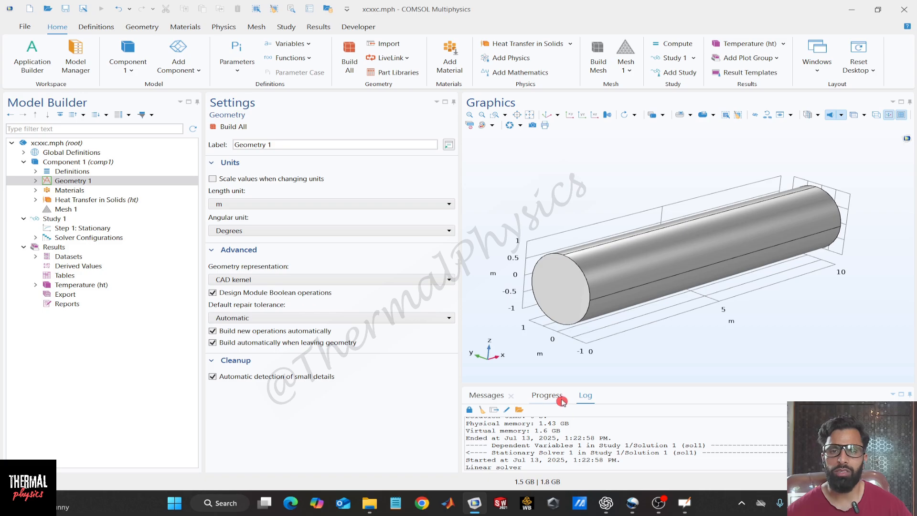
{"action": "left_click", "coordinate": [547, 395]}
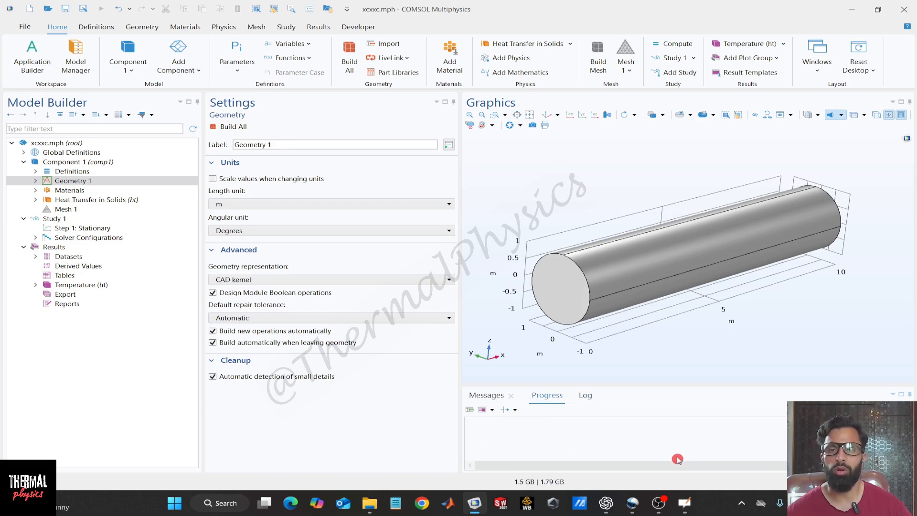